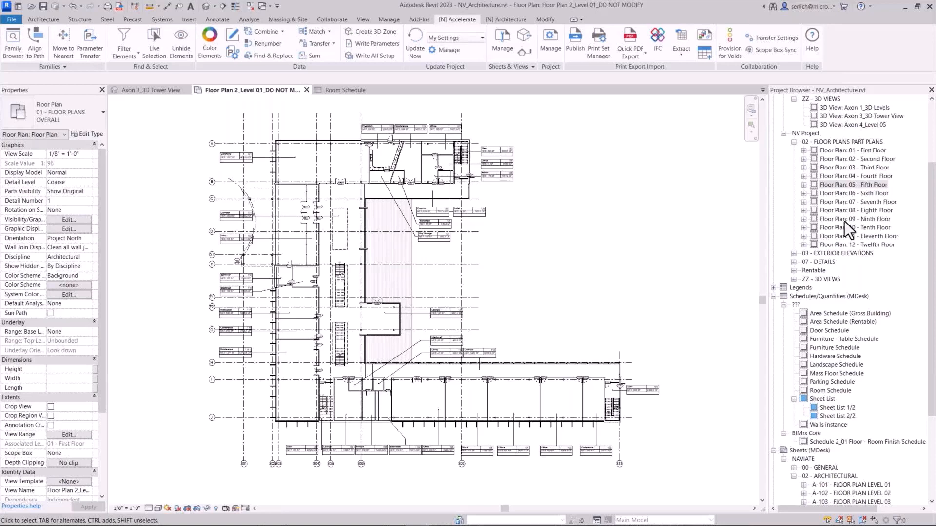
# Step: Replace "Floor" with "Part Plan" in the view names of the fifth to twelfth floor part plans, including Towers A and B
pyautogui.click(233, 35)
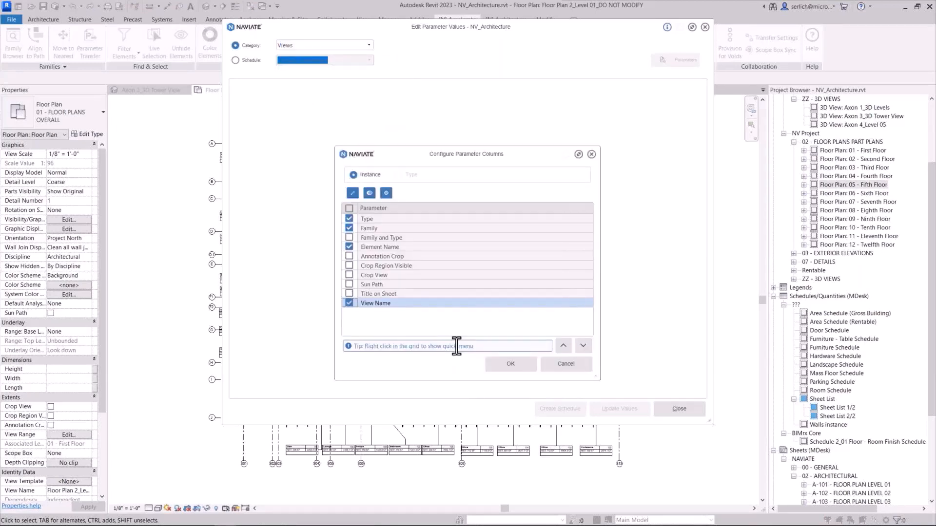
pyautogui.click(510, 364)
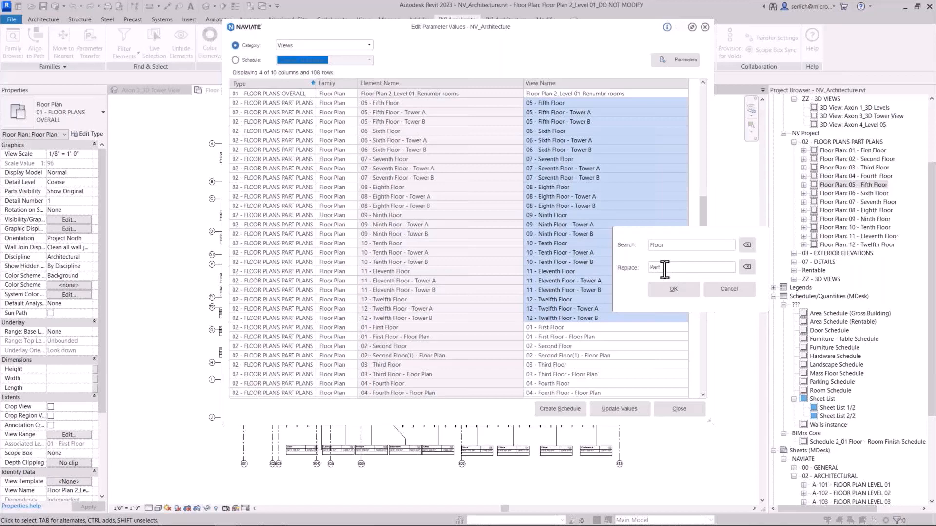
pyautogui.press('Return')
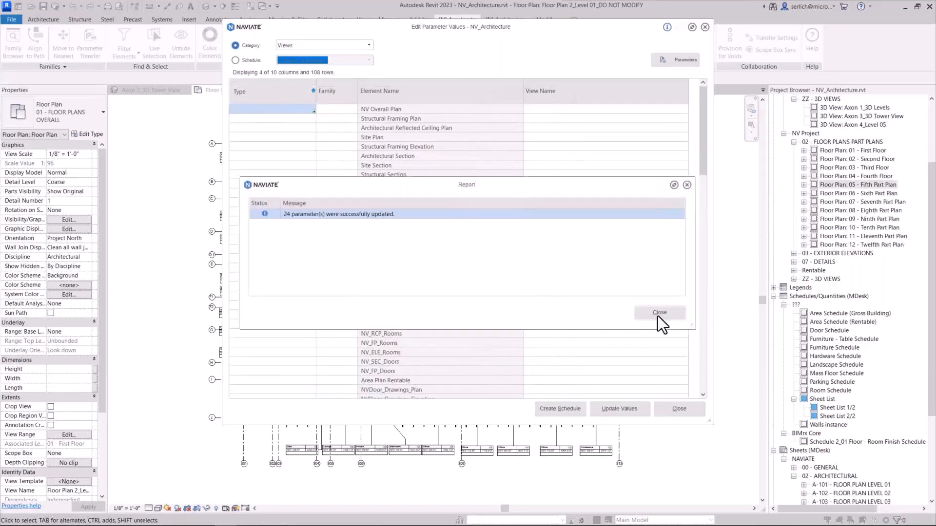
pyautogui.click(658, 314)
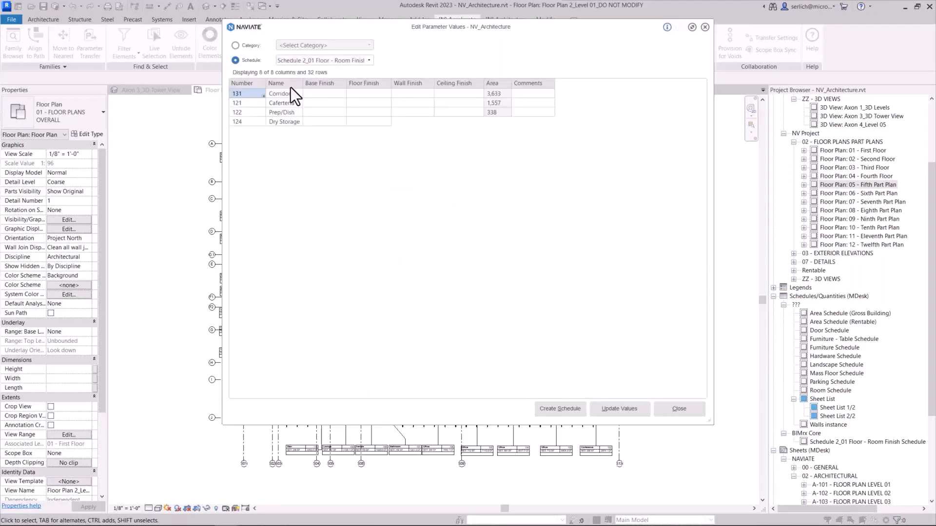
# Step: Sort the first-floor room finish schedule by name and fill all Office rows with Paint base, Carpet floor, Paint wall and Gyp ceiling finishes
pyautogui.click(291, 87)
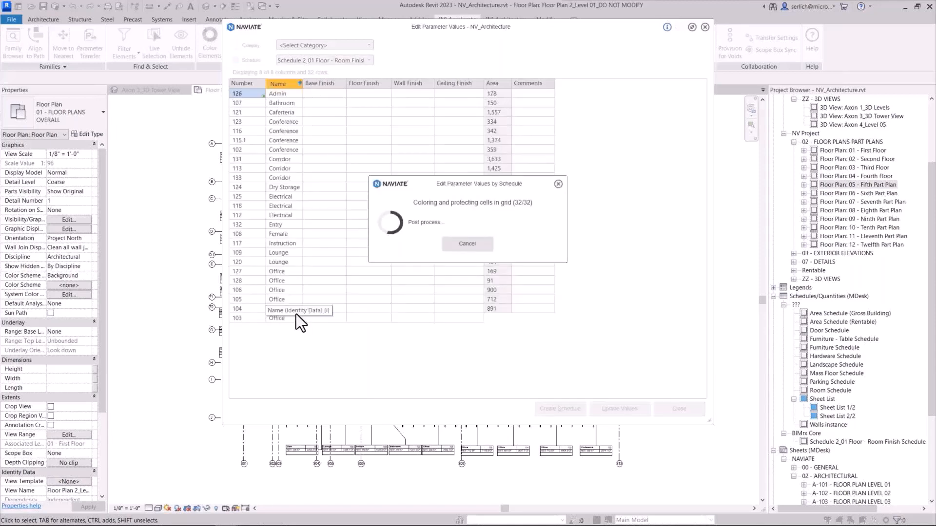
pyautogui.click(316, 271)
pyautogui.write('Paint')
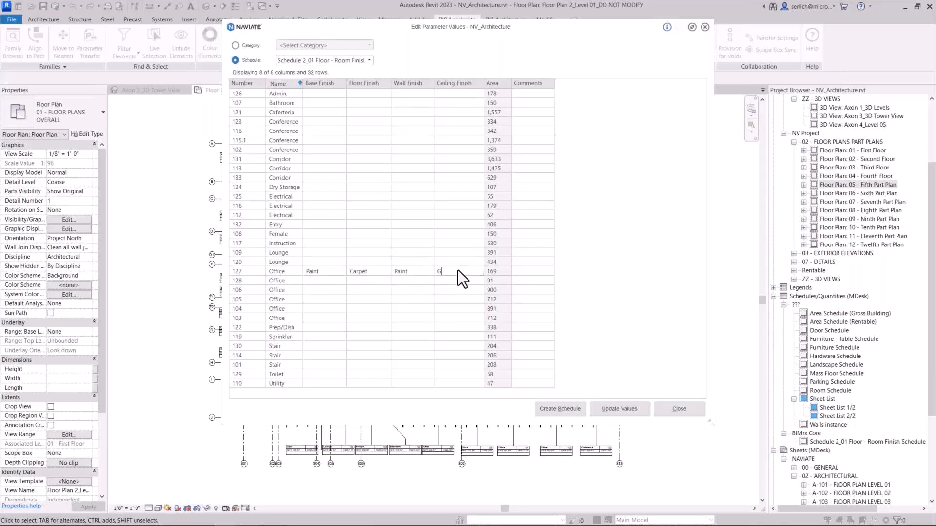
pyautogui.write('yp')
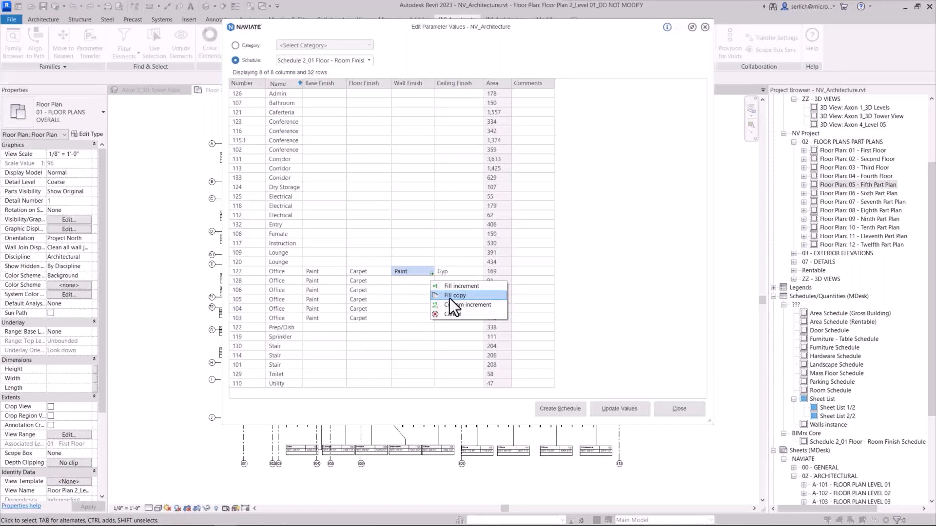
pyautogui.click(449, 296)
pyautogui.moveTo(481, 274); pyautogui.dragTo(479, 323)
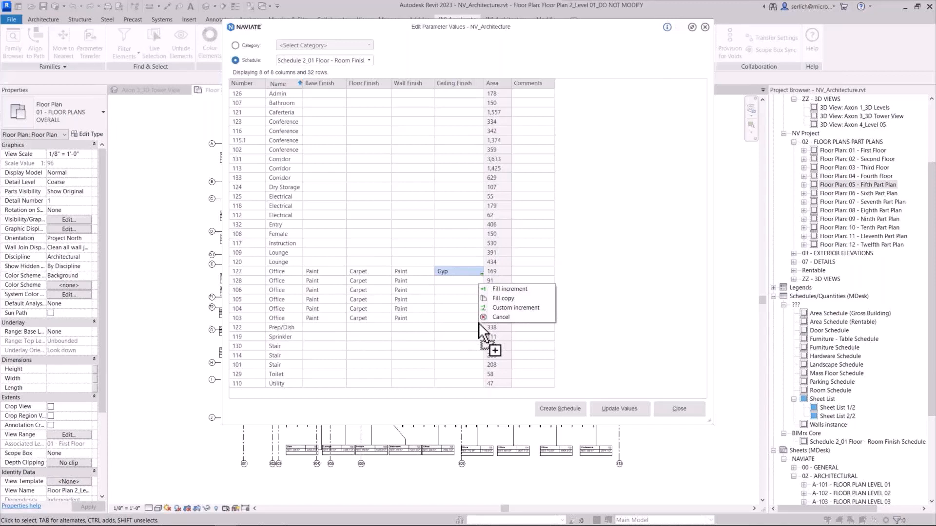
pyautogui.click(507, 298)
# Step: Sort the rooms by number, renumber them sequentially from L1-100 by incrementing the last two digits, and update the model values
pyautogui.click(244, 84)
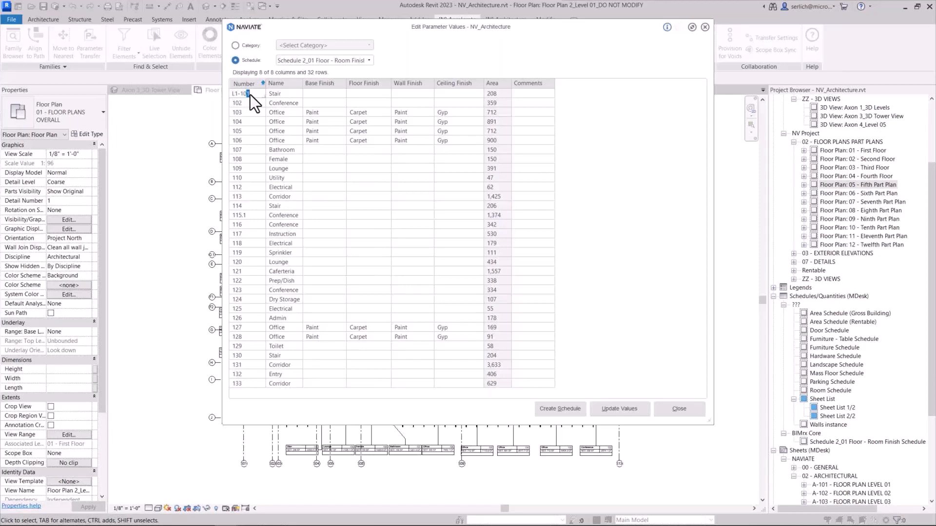
pyautogui.moveTo(264, 96); pyautogui.dragTo(268, 383)
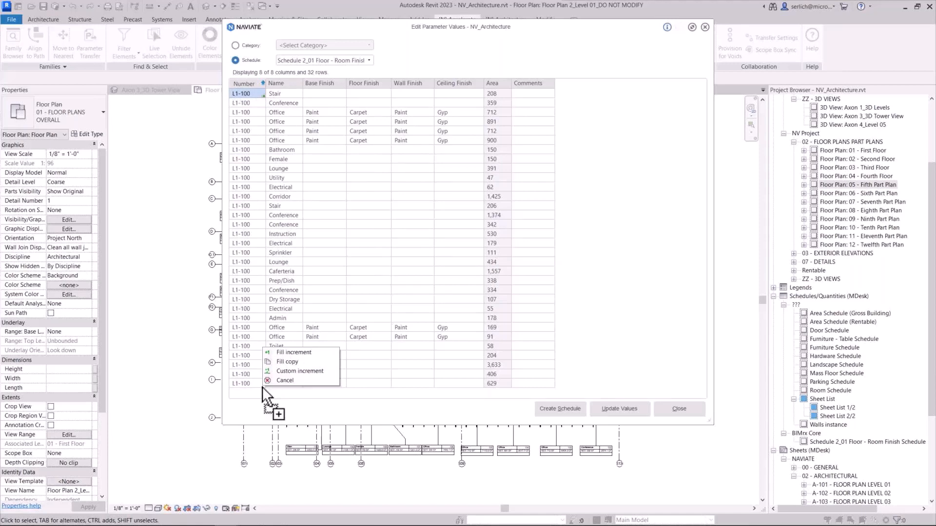
pyautogui.click(298, 371)
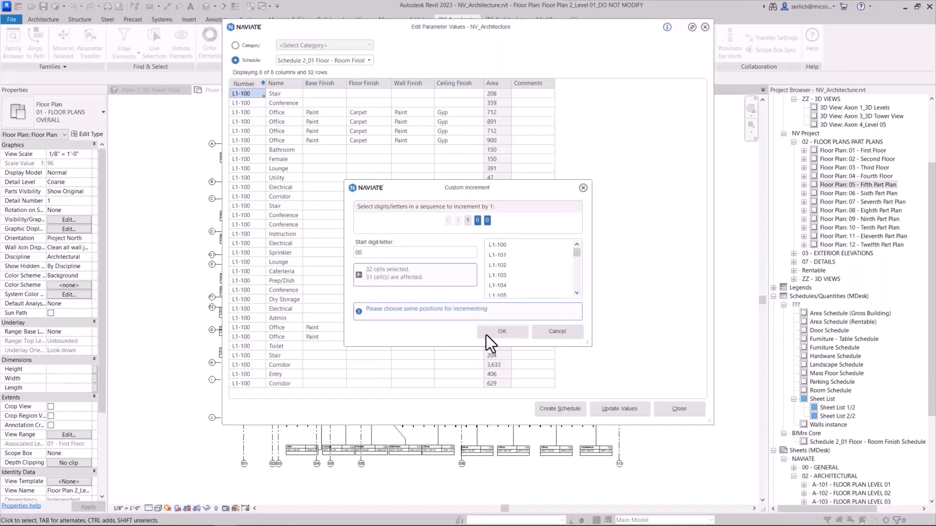
pyautogui.click(500, 332)
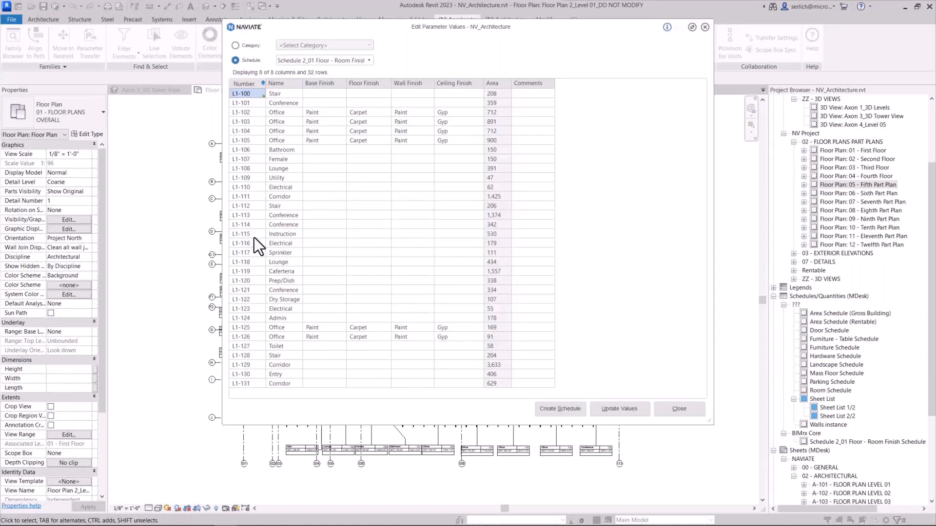
pyautogui.click(624, 412)
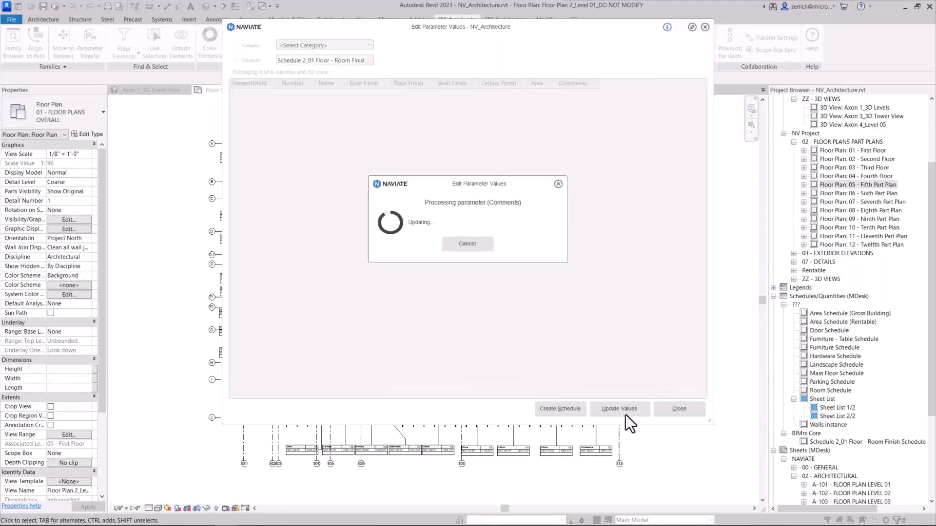
pyautogui.click(688, 411)
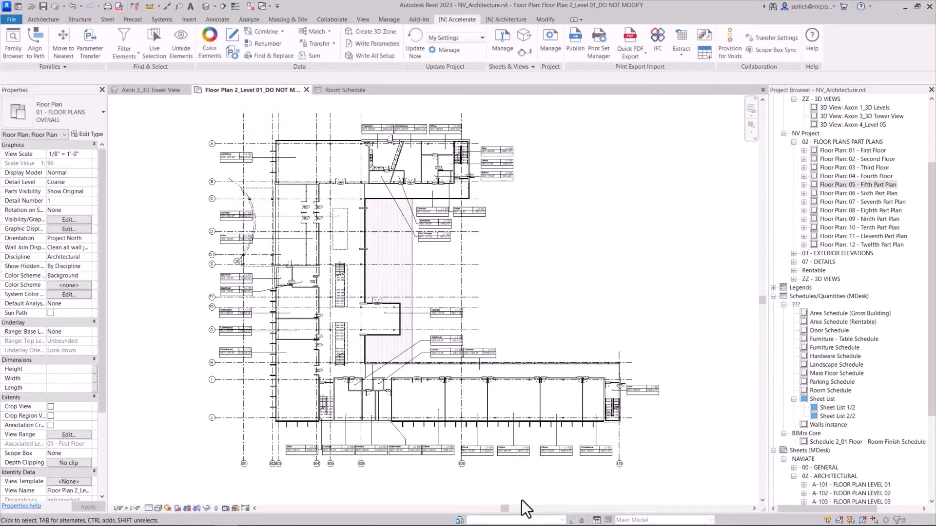
# Step: Examine the room tags on the Level 01 floor plan and the Ceiling Height field definition in the Room Schedule
pyautogui.scroll(3, 493, 472)
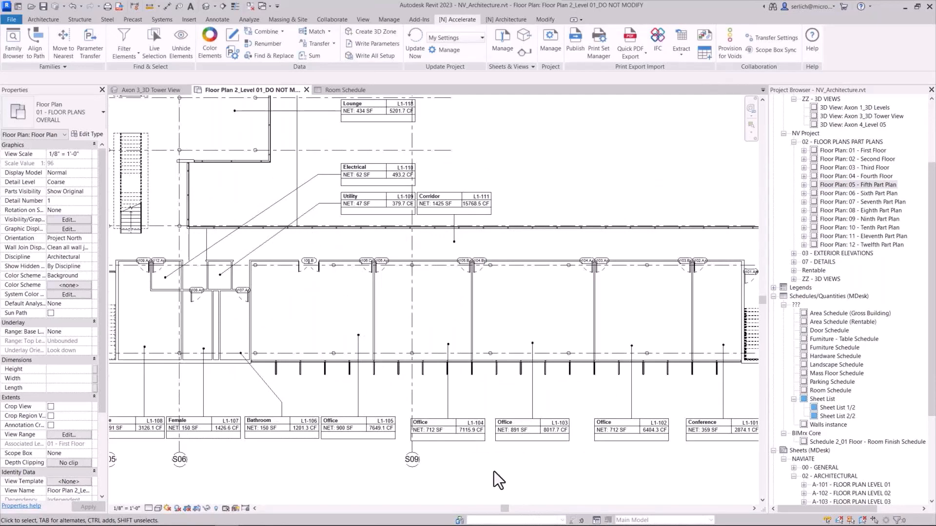
pyautogui.scroll(-3, 493, 472)
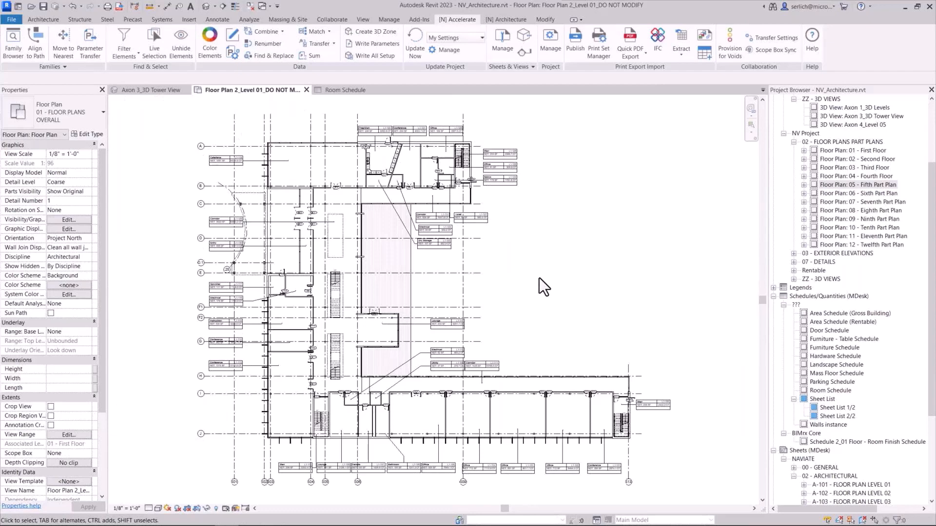
pyautogui.click(345, 90)
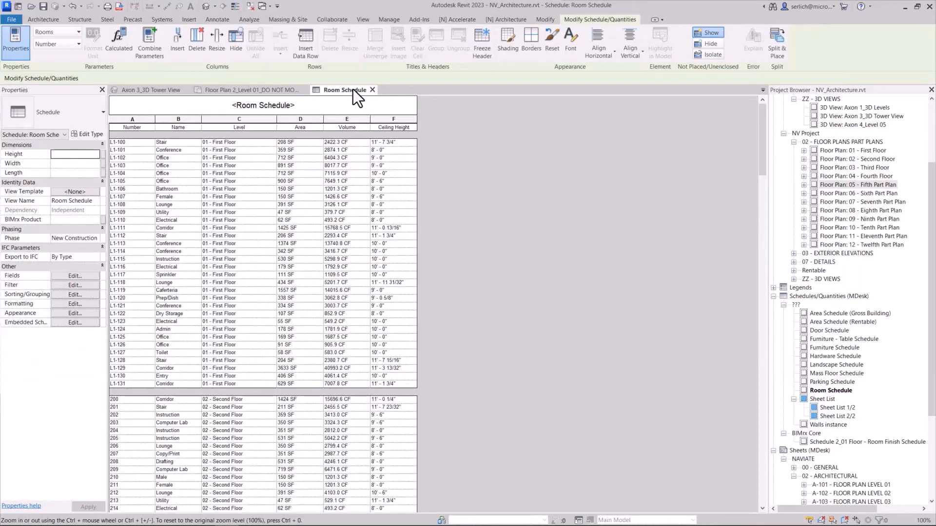
pyautogui.click(68, 276)
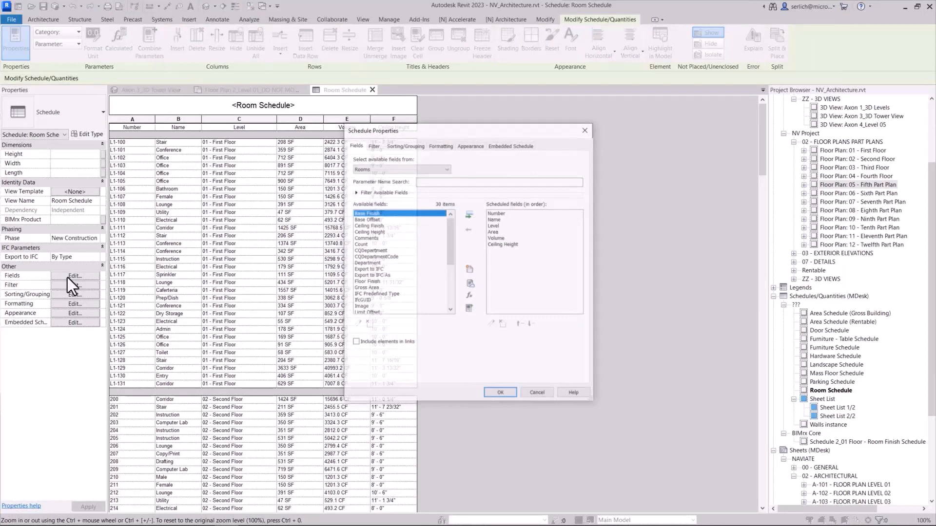
pyautogui.click(502, 244)
pyautogui.click(490, 323)
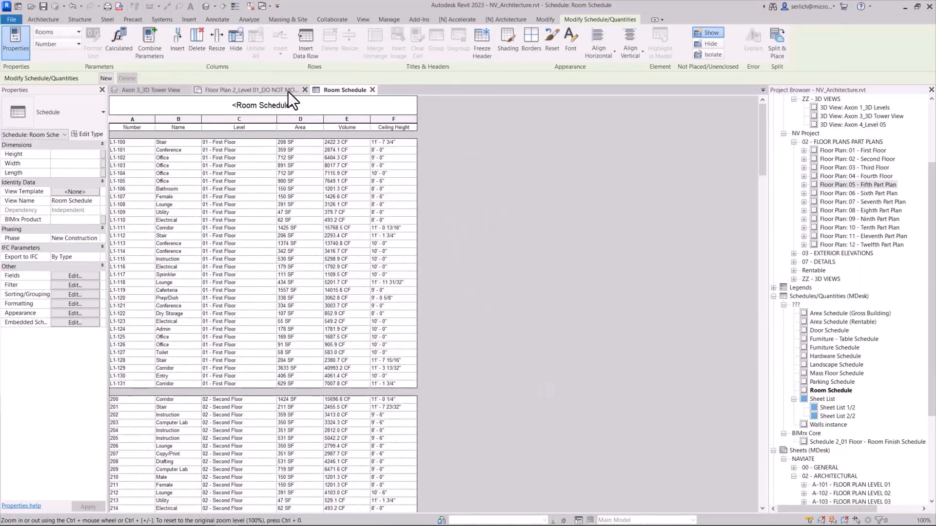
# Step: Transfer the Room Schedule's calculated Ceiling Height values to the rooms' Ceiling Height parameter and inspect the room tags on the Level 01 plan
pyautogui.click(288, 92)
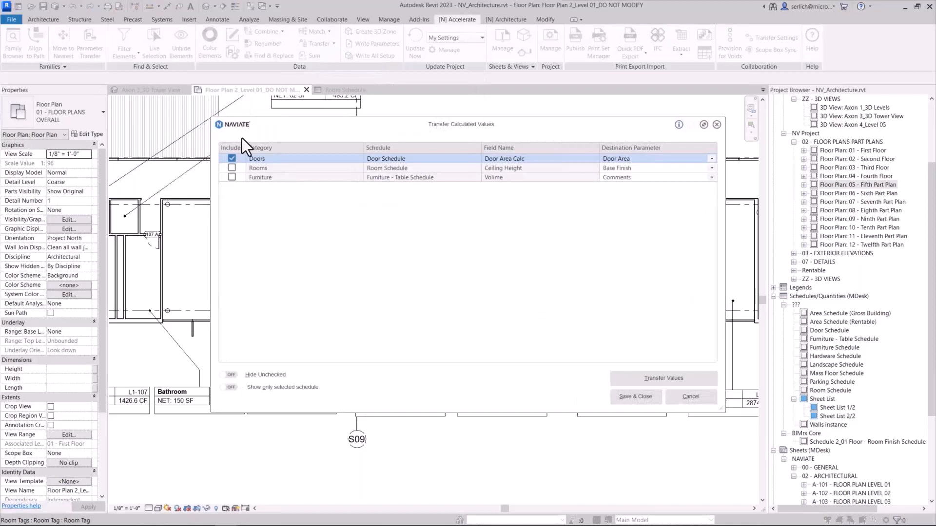
pyautogui.click(621, 168)
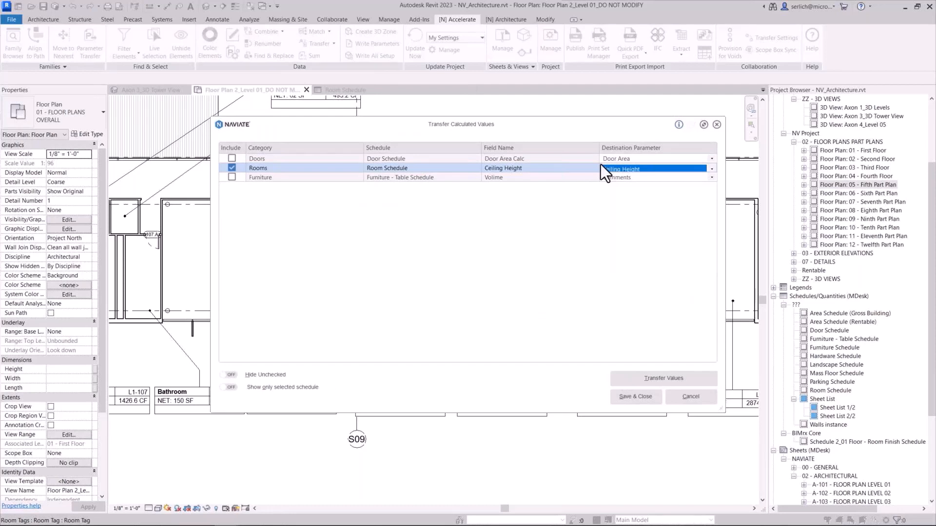
pyautogui.click(654, 376)
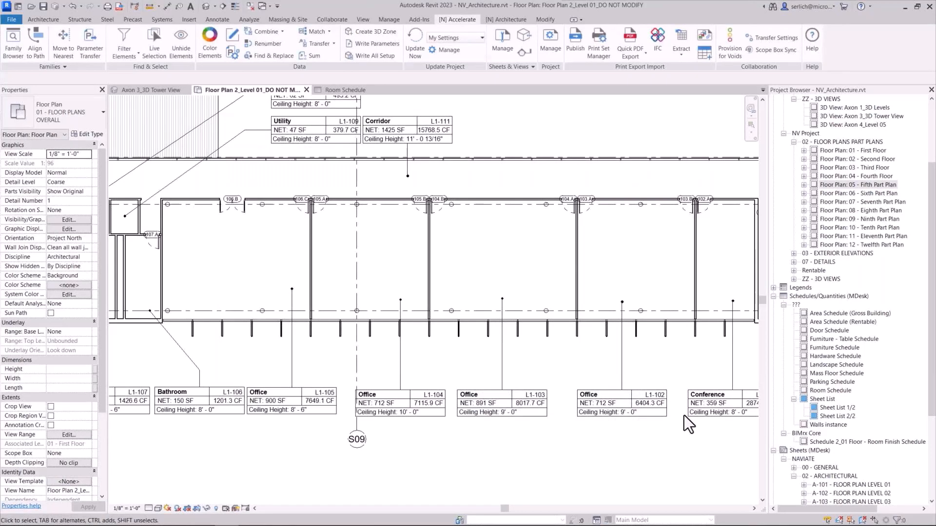
pyautogui.moveTo(684, 416); pyautogui.dragTo(859, 447, button='middle')
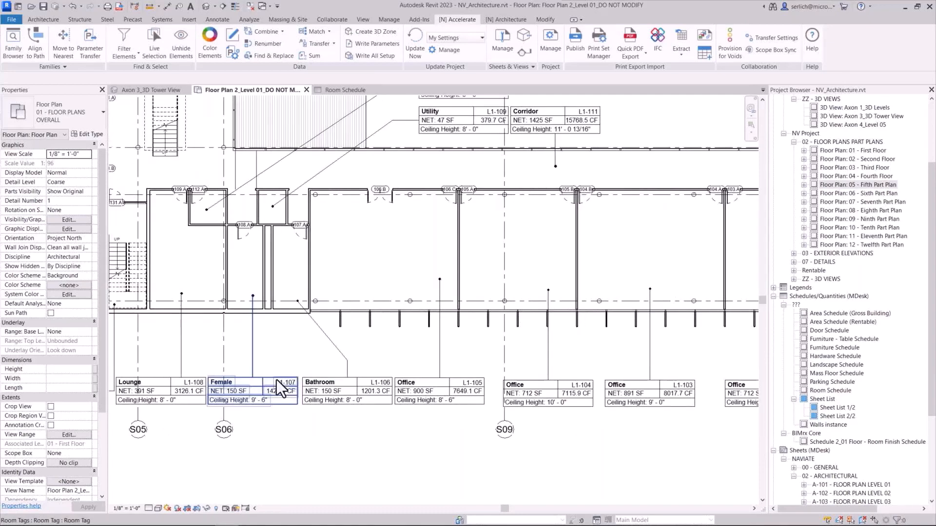
pyautogui.moveTo(640, 474); pyautogui.dragTo(438, 442, button='middle')
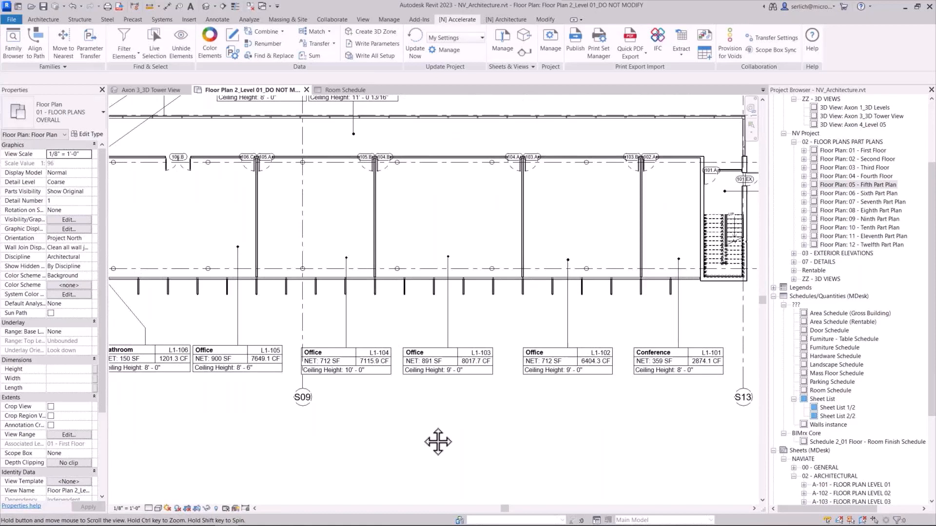
pyautogui.moveTo(438, 442); pyautogui.dragTo(339, 480, button='middle')
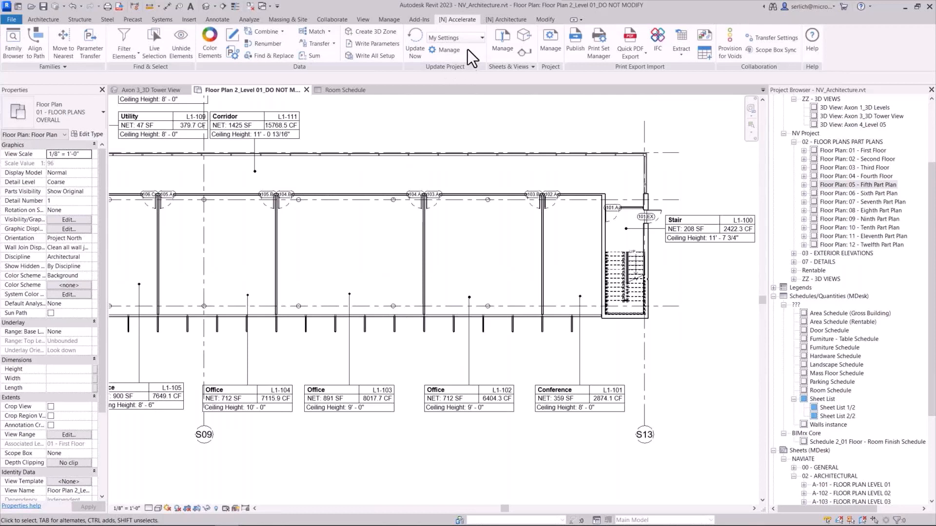
# Step: Configure the Transfer Calculated Values updater to run on save and sync, including only the Rooms ceiling height
pyautogui.click(465, 50)
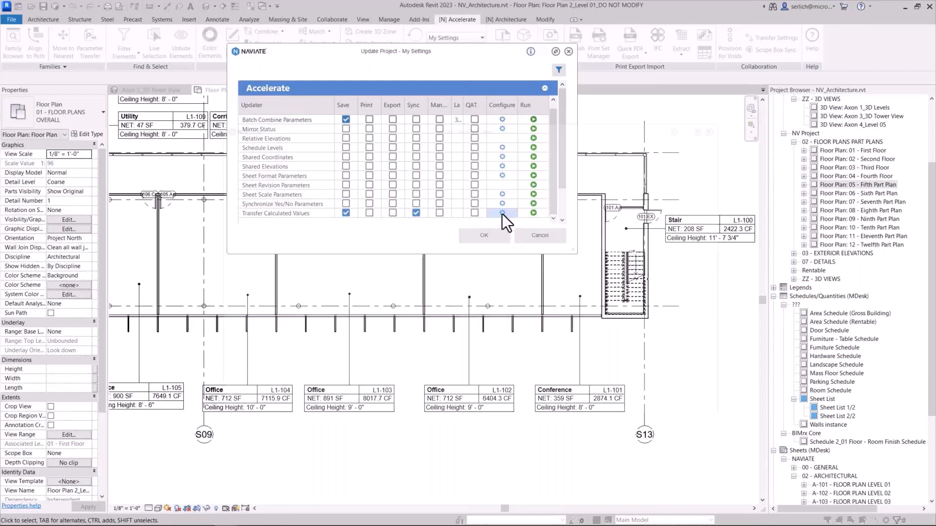
pyautogui.click(502, 213)
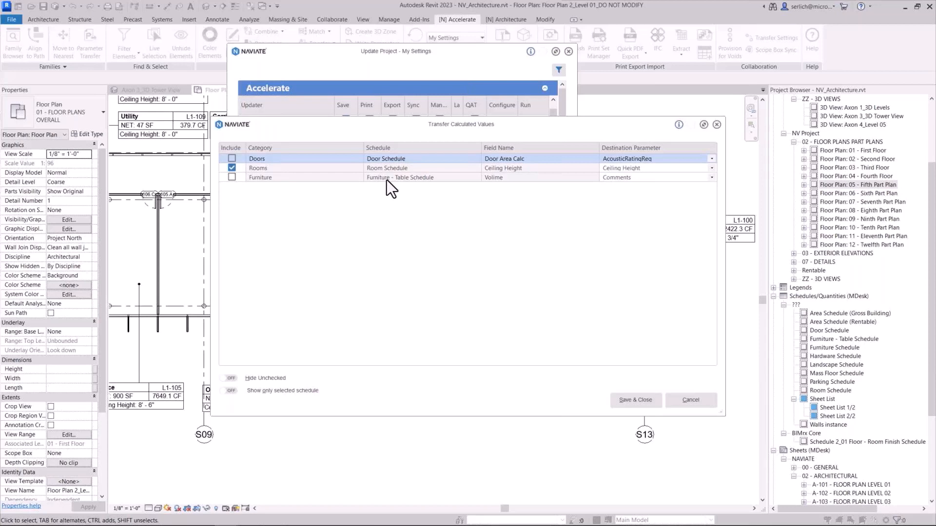
pyautogui.click(644, 399)
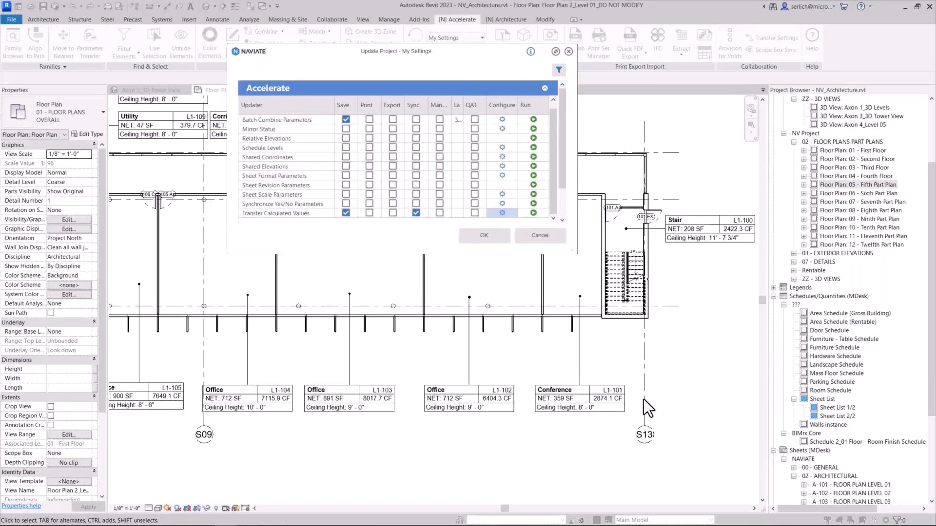
pyautogui.click(484, 236)
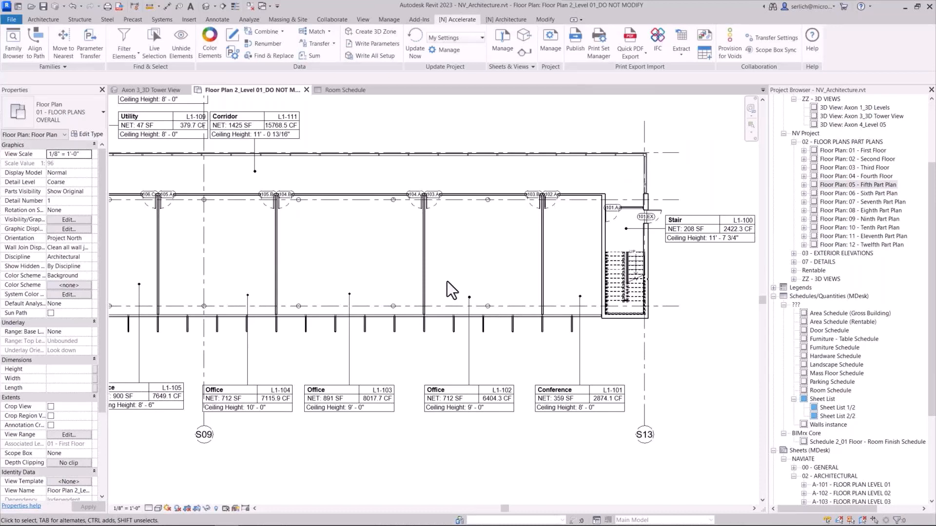
# Step: Open the rooms section view and set the first-floor Conference room ceiling's height offset to 9' 0"
pyautogui.scroll(1, 853, 268)
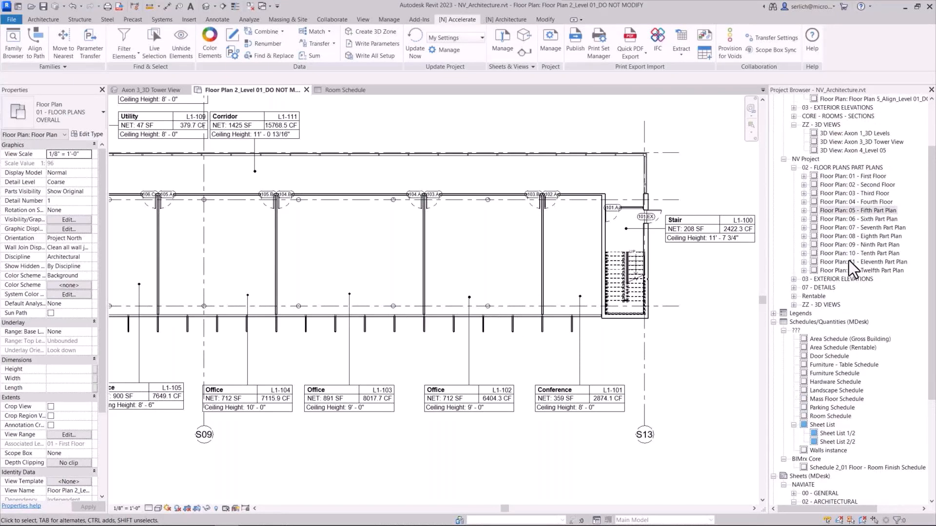
pyautogui.scroll(1, 849, 260)
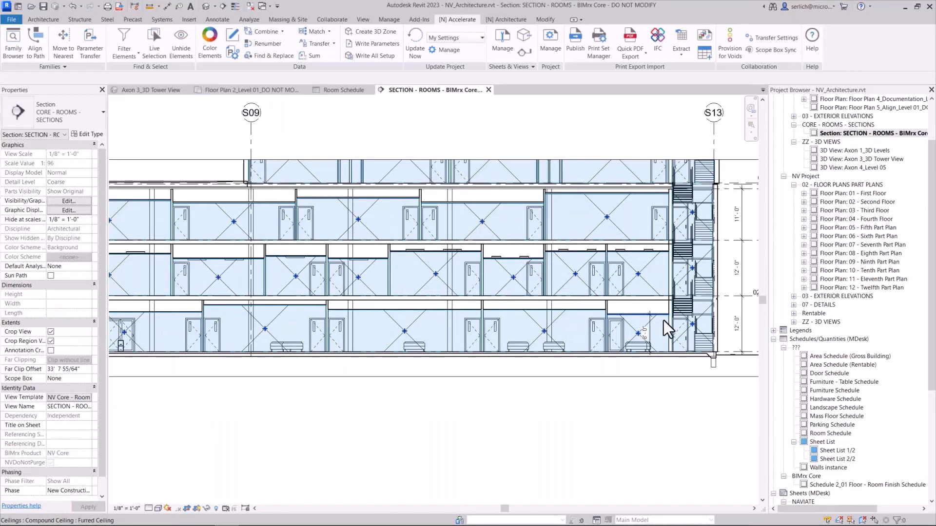
pyautogui.click(663, 320)
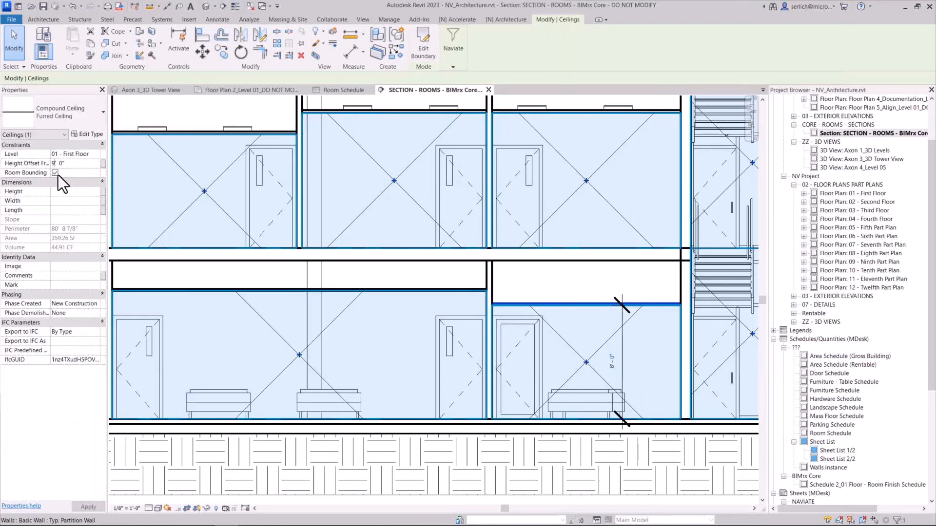
pyautogui.press('Return')
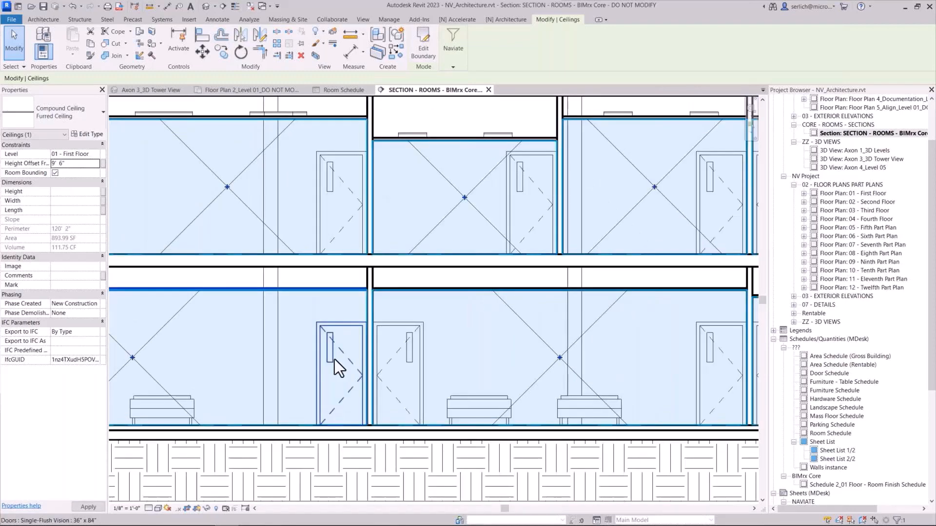
# Step: Return to the Level 01 floor plan and save the project to run the ceiling height updater
pyautogui.scroll(-3, 379, 297)
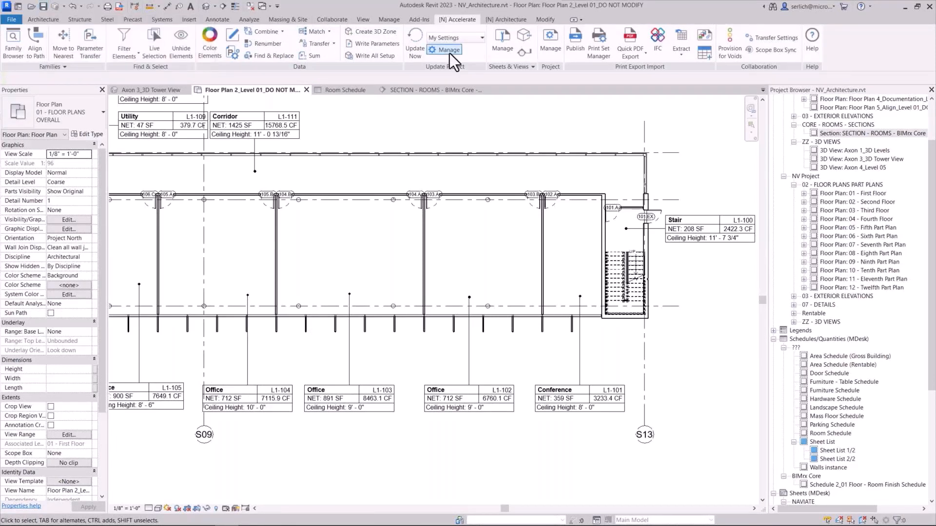
pyautogui.click(44, 6)
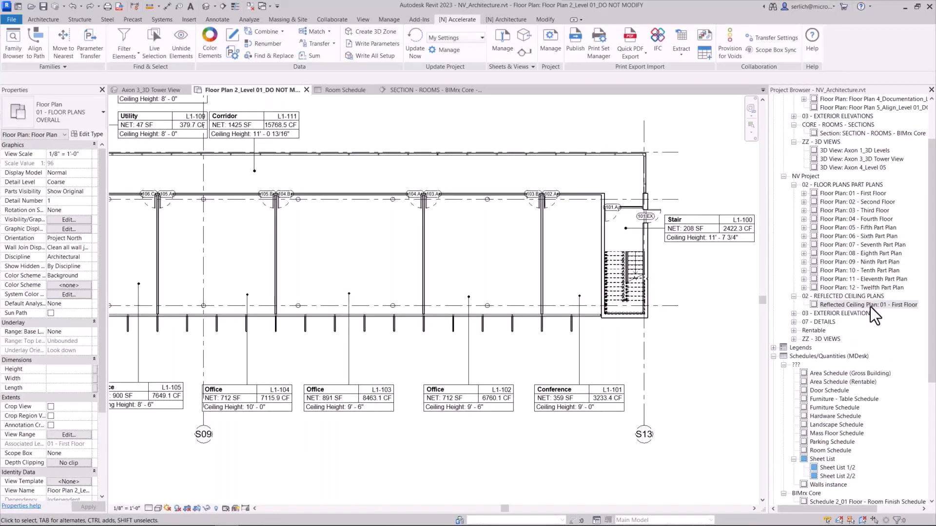
# Step: Color the first-floor reflected ceiling plan's ceilings by Height Offset From Level and add filters for all values to the Architectural Reflected Ceiling Plan template
pyautogui.doubleClick(870, 306)
pyautogui.click(210, 51)
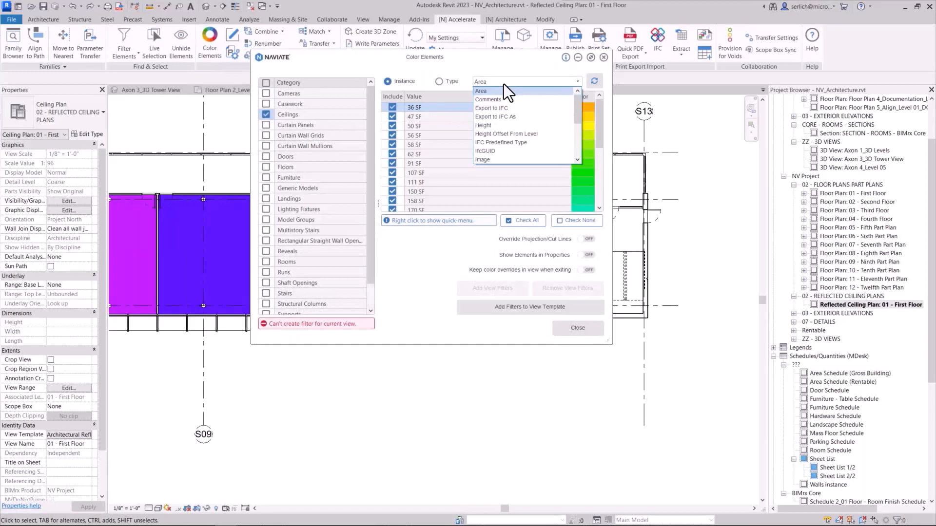
pyautogui.click(507, 134)
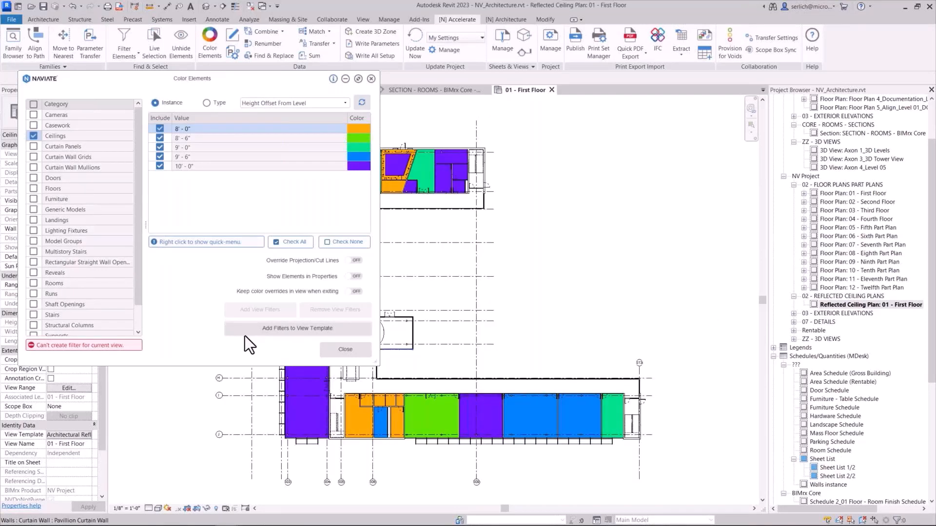
pyautogui.click(245, 334)
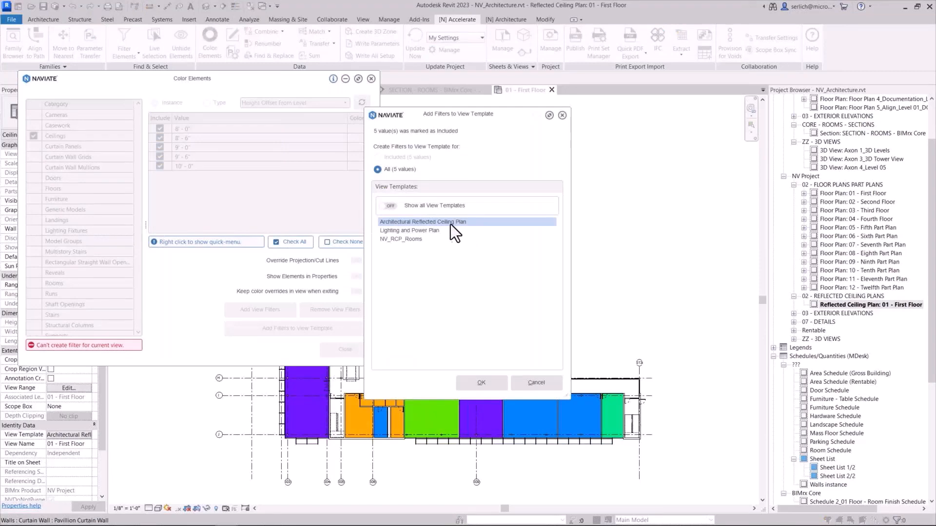
pyautogui.click(482, 382)
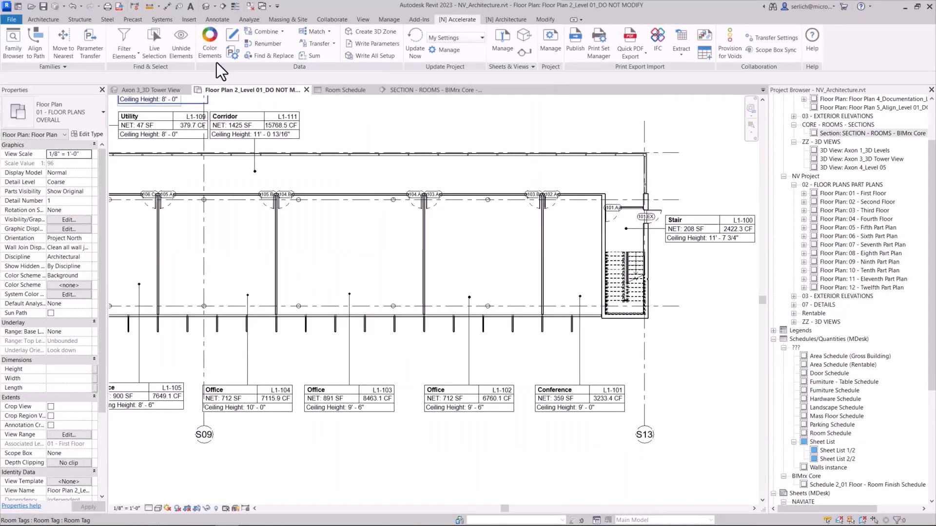
# Step: Color the walls on the Level 01 floor plan by their Fire Rating type parameter
pyautogui.click(215, 58)
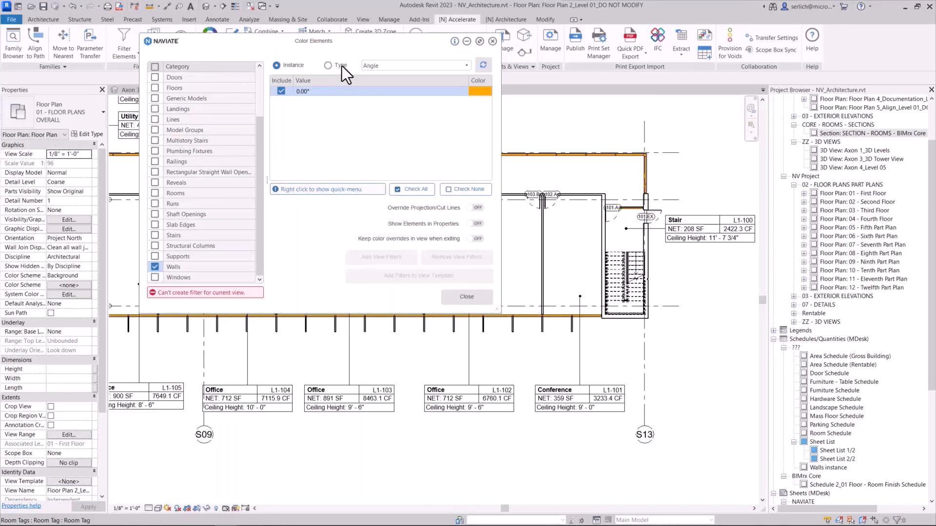
pyautogui.click(342, 66)
pyautogui.click(414, 65)
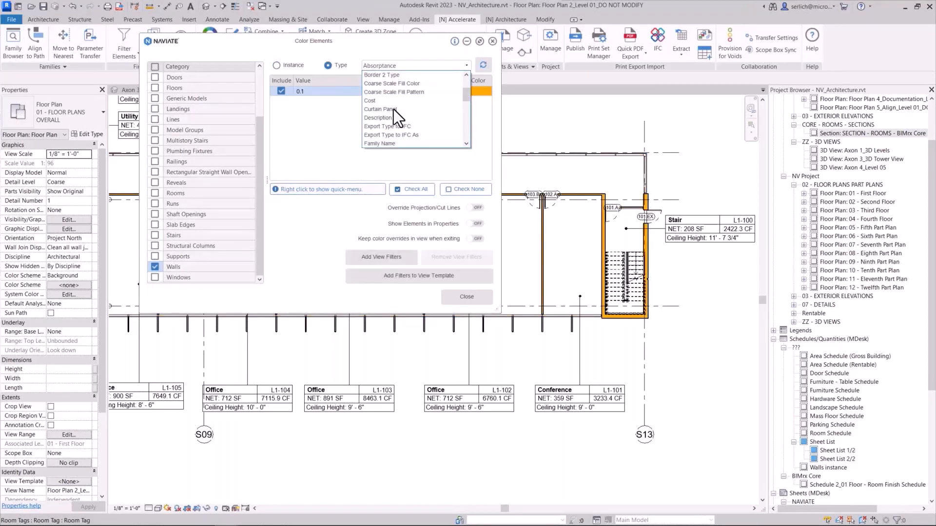
pyautogui.click(394, 110)
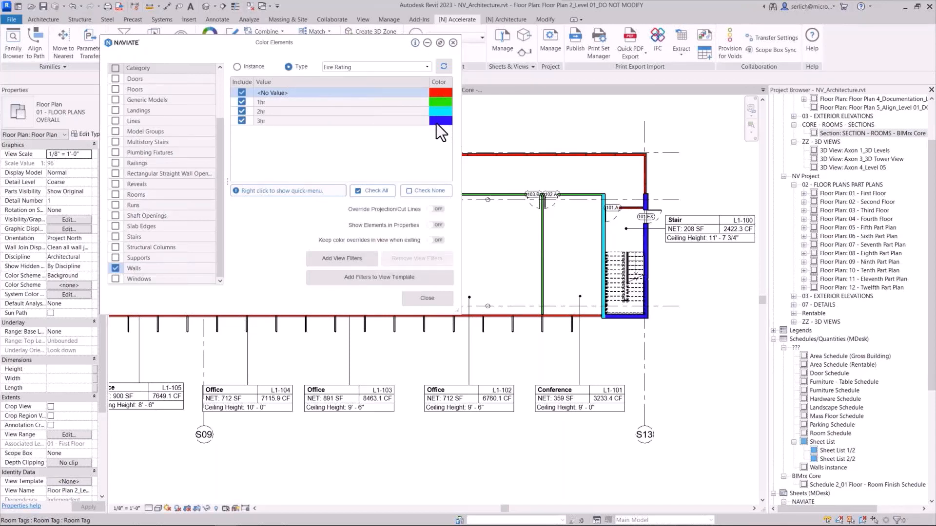
# Step: Check the fire-rating wall colors across the plan and add filters for all values to the Working Plan view template
pyautogui.moveTo(472, 210); pyautogui.dragTo(499, 315, button='middle')
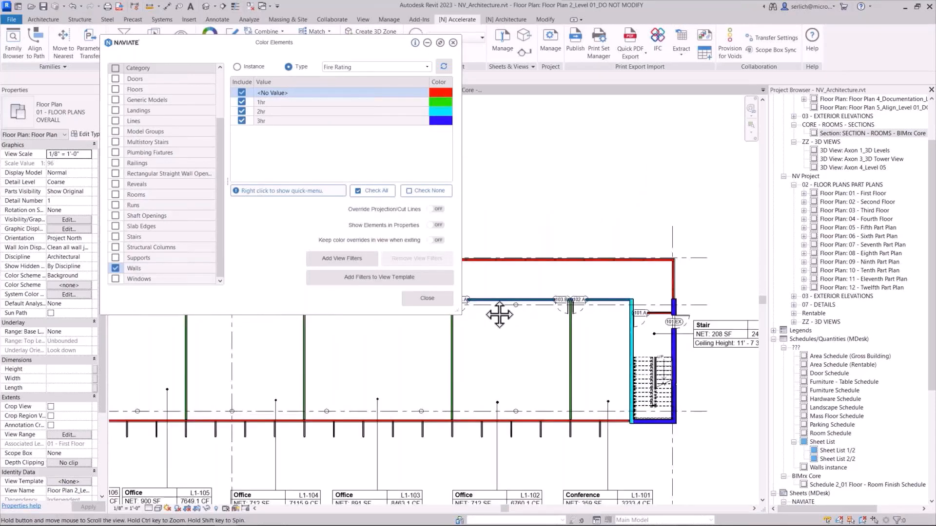
pyautogui.moveTo(499, 316); pyautogui.dragTo(693, 225, button='middle')
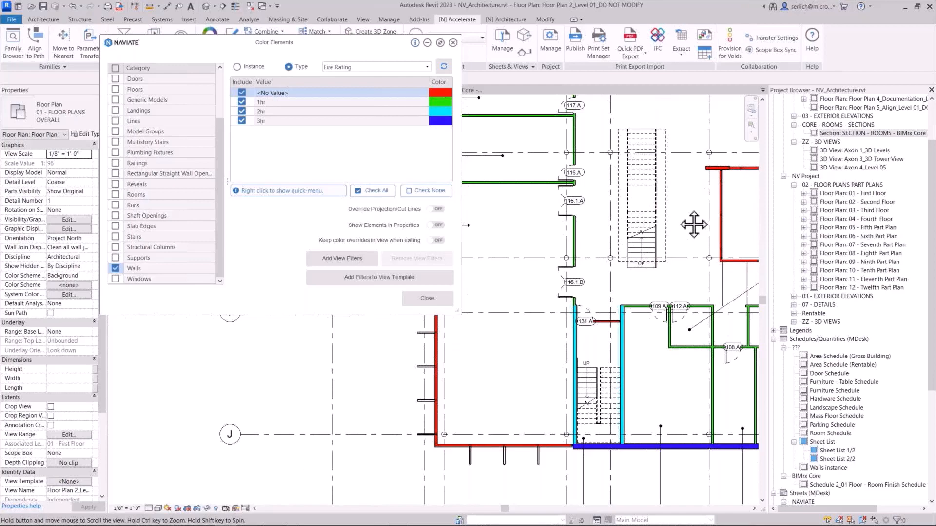
pyautogui.scroll(-3, 694, 224)
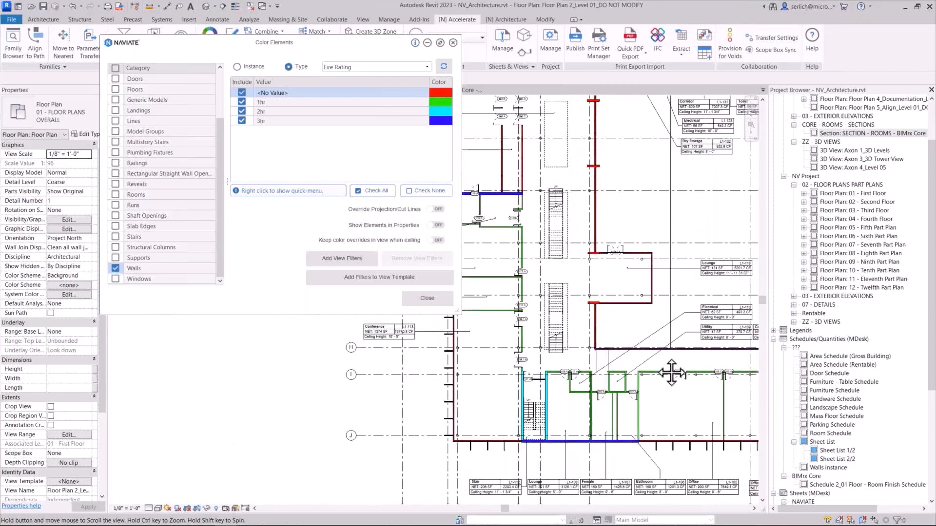
pyautogui.scroll(5, 557, 430)
pyautogui.click(496, 247)
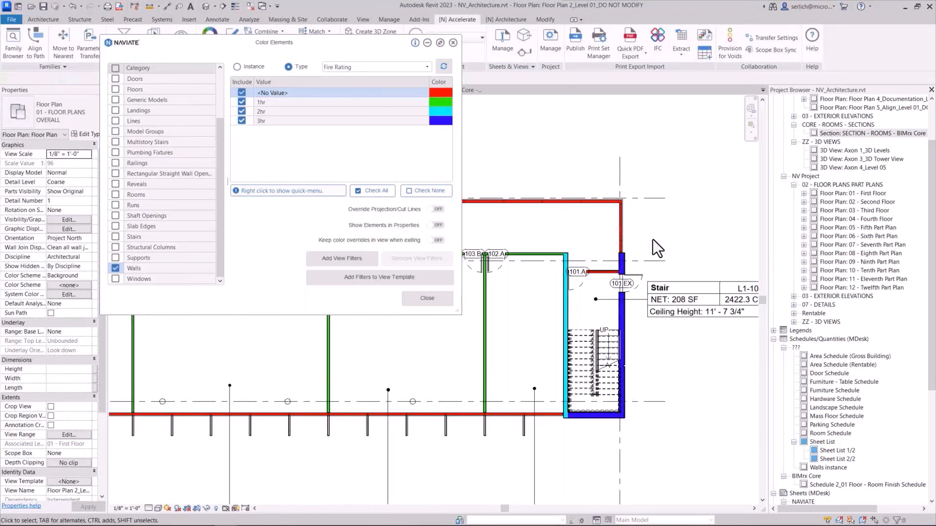
pyautogui.click(402, 277)
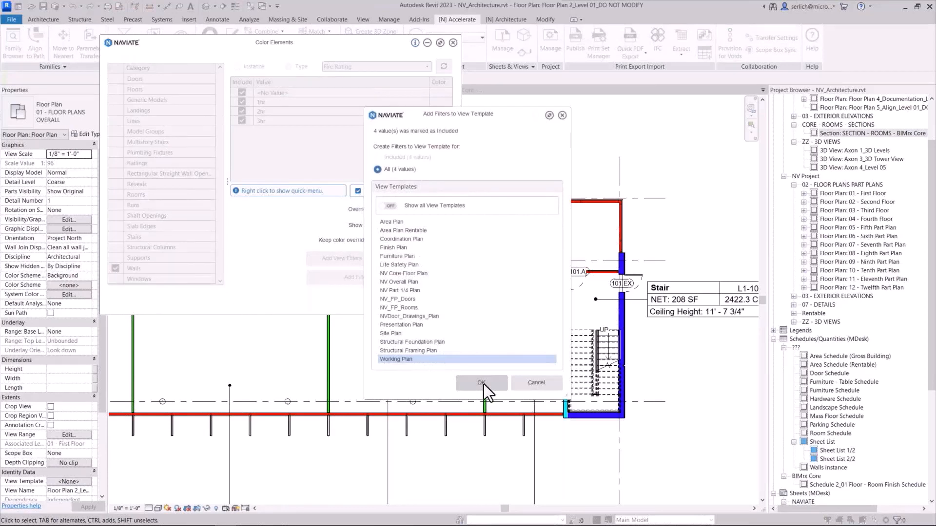
pyautogui.click(482, 383)
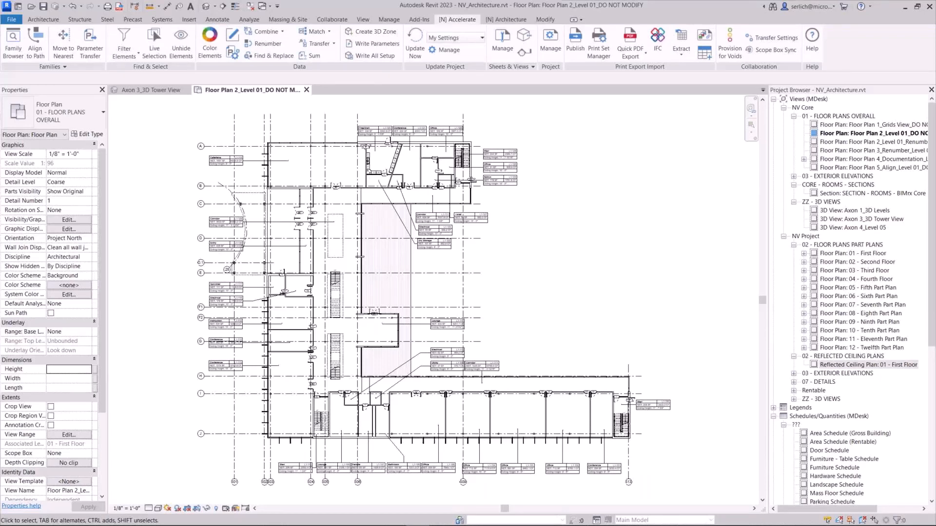
# Step: Open the Level 01 room renumbering plan and set Renumber Elements to number Rooms by spline, using the Number parameter starting at 100
pyautogui.scroll(-2, 49, 341)
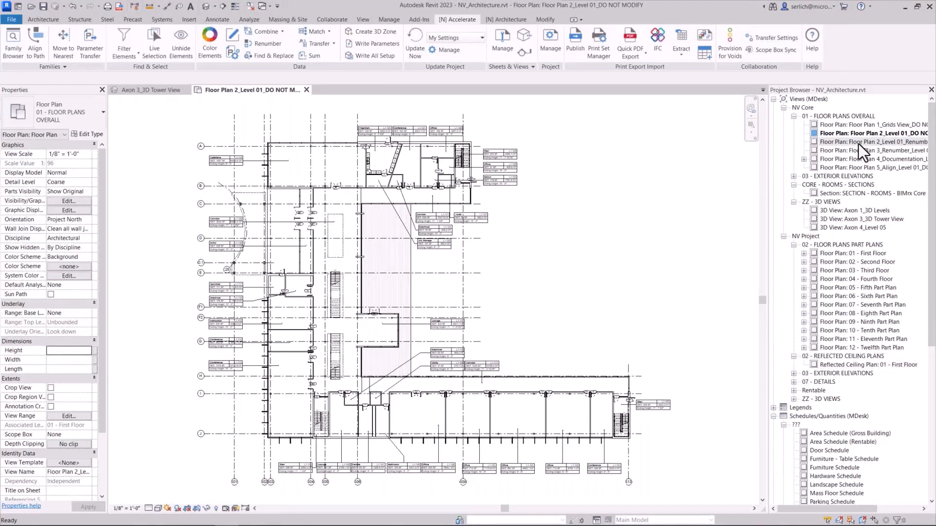
pyautogui.doubleClick(859, 142)
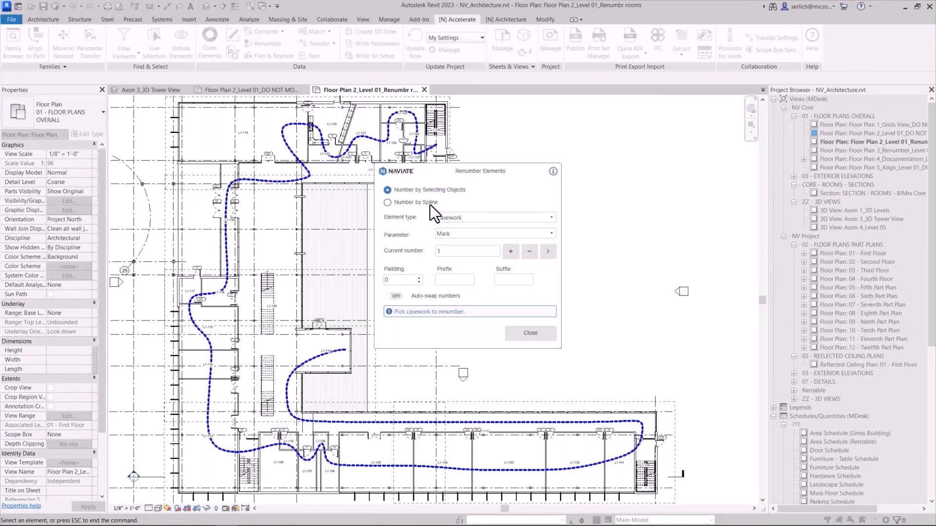
pyautogui.click(430, 204)
pyautogui.click(441, 218)
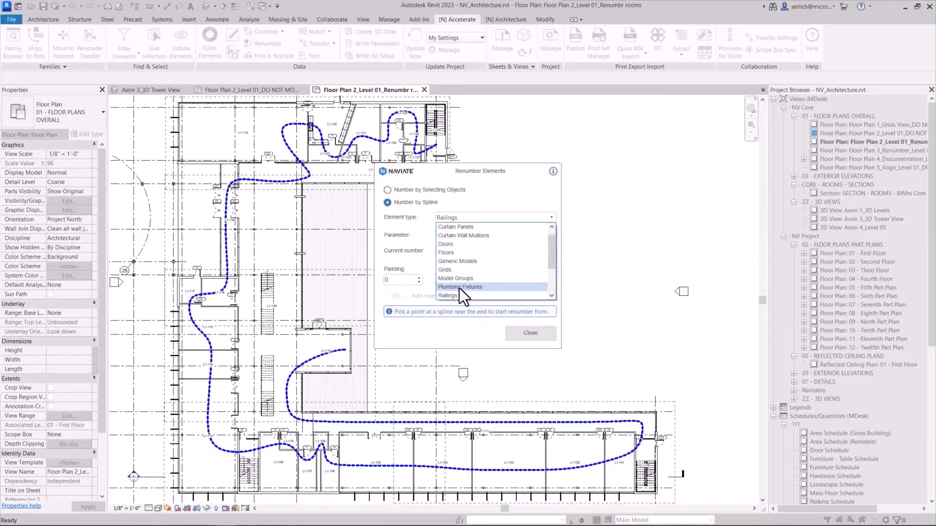
pyautogui.moveTo(446, 252); pyautogui.dragTo(418, 251)
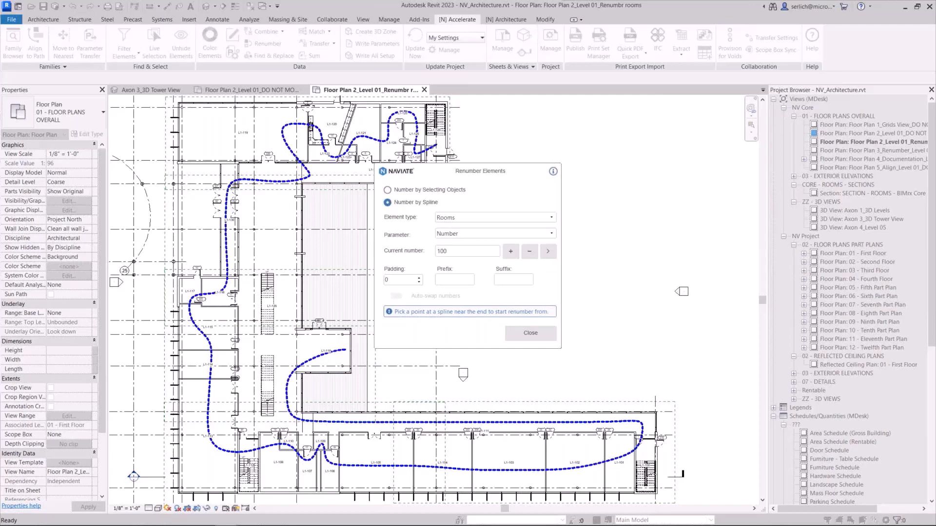
# Step: Renumber the rooms along the dashed spline, starting from its end near the upper stair
pyautogui.click(426, 150)
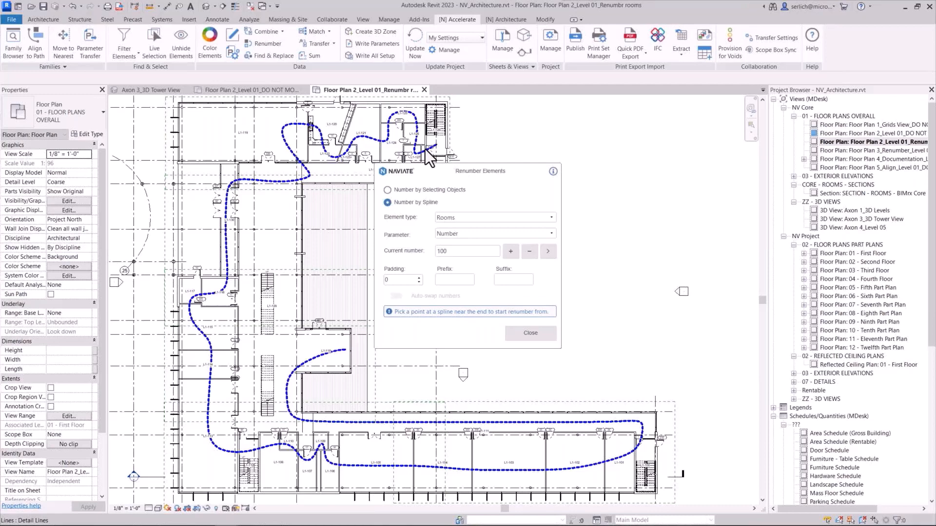
pyautogui.click(425, 149)
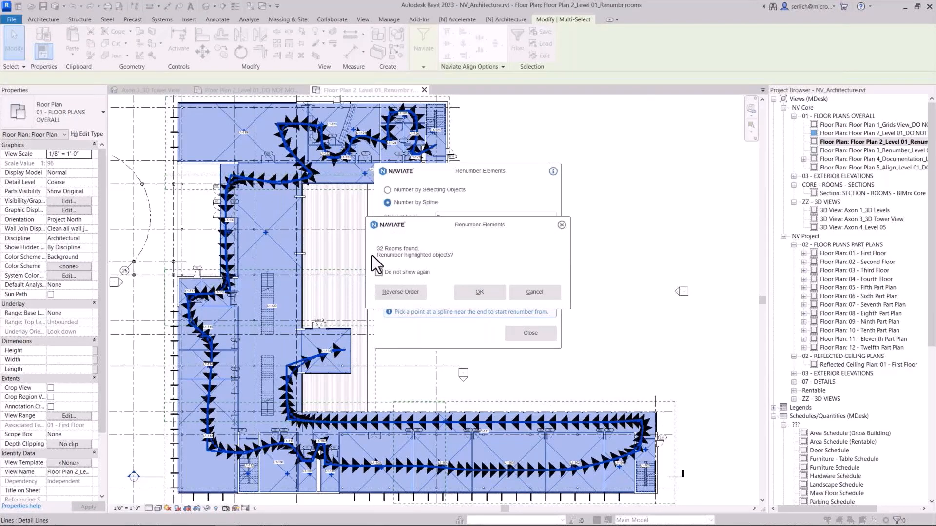
pyautogui.click(480, 293)
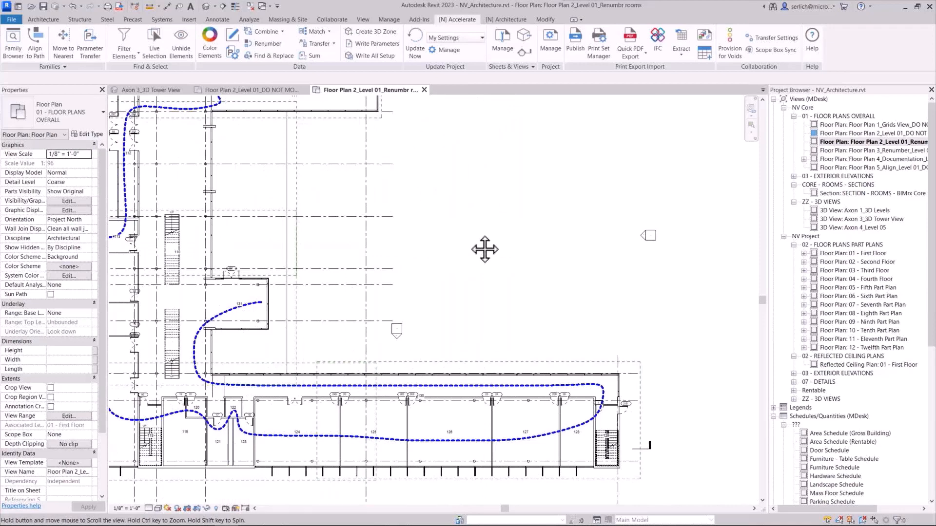
# Step: Check the new room numbers, return to the Level 01 floor plan and build door UIDs from Room Number and Sequential Number
pyautogui.moveTo(485, 249); pyautogui.dragTo(468, 120, button='middle')
pyautogui.scroll(2, 397, 271)
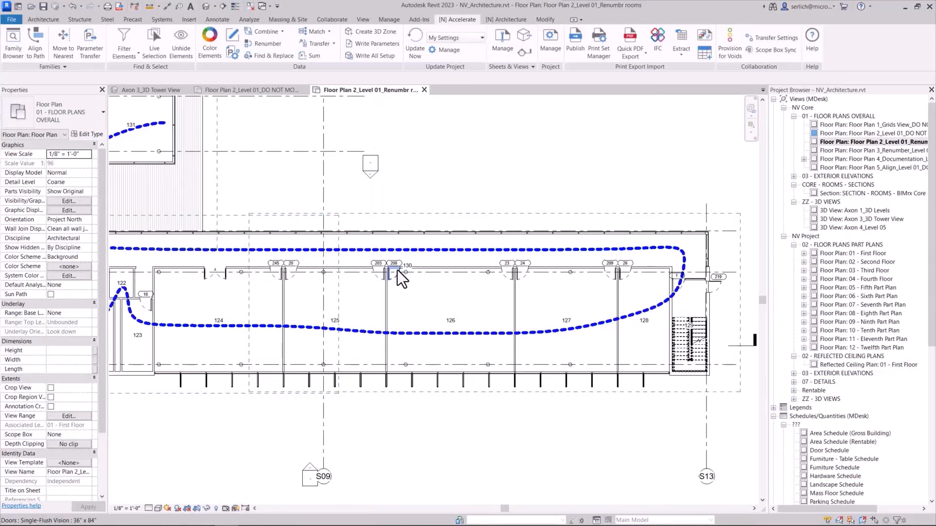
pyautogui.moveTo(397, 270); pyautogui.dragTo(403, 276, button='middle')
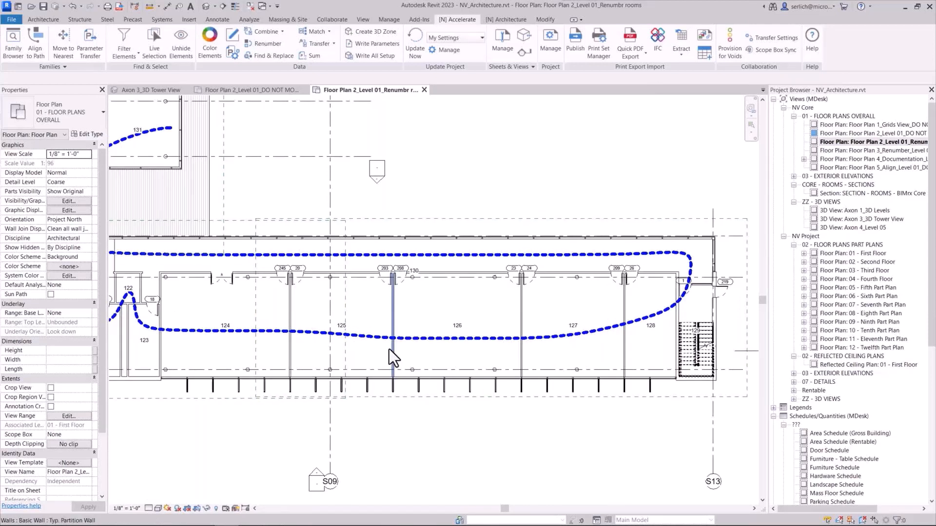
pyautogui.hotkey('ctrl', 'Tab')
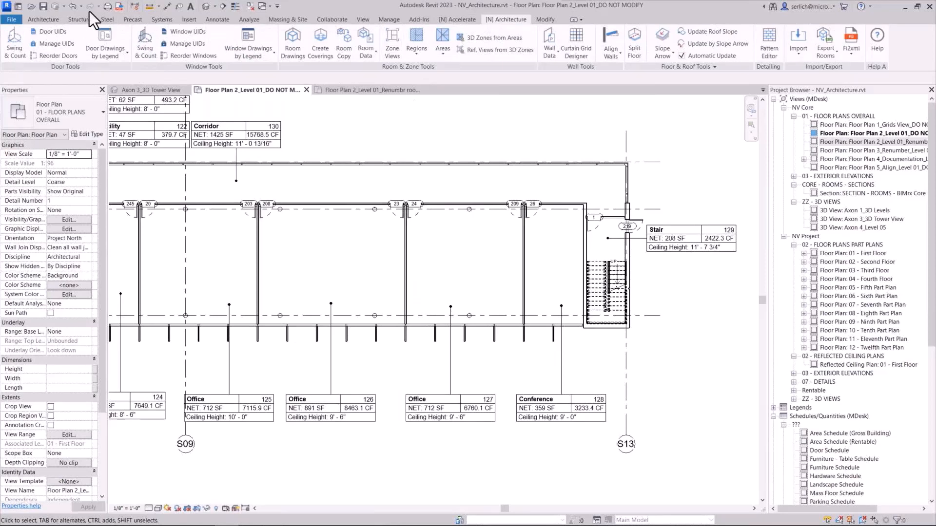
pyautogui.click(53, 32)
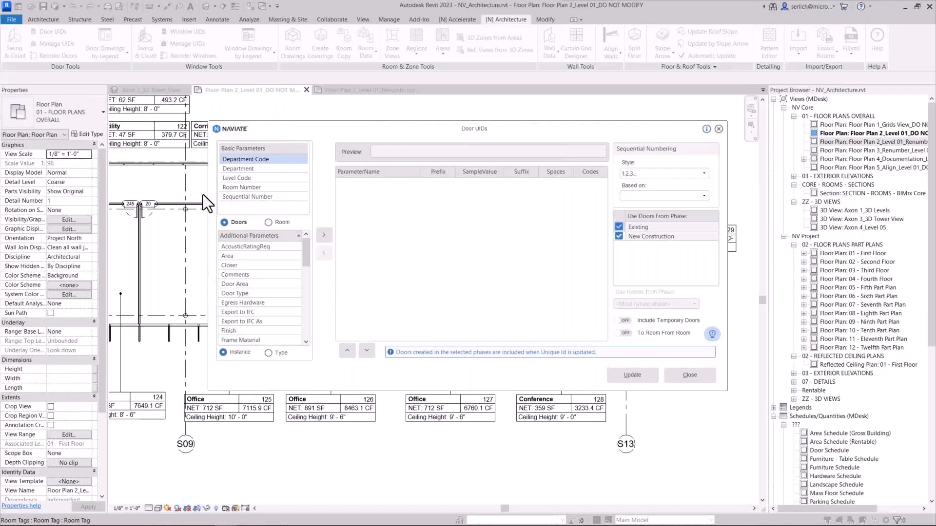
pyautogui.doubleClick(247, 197)
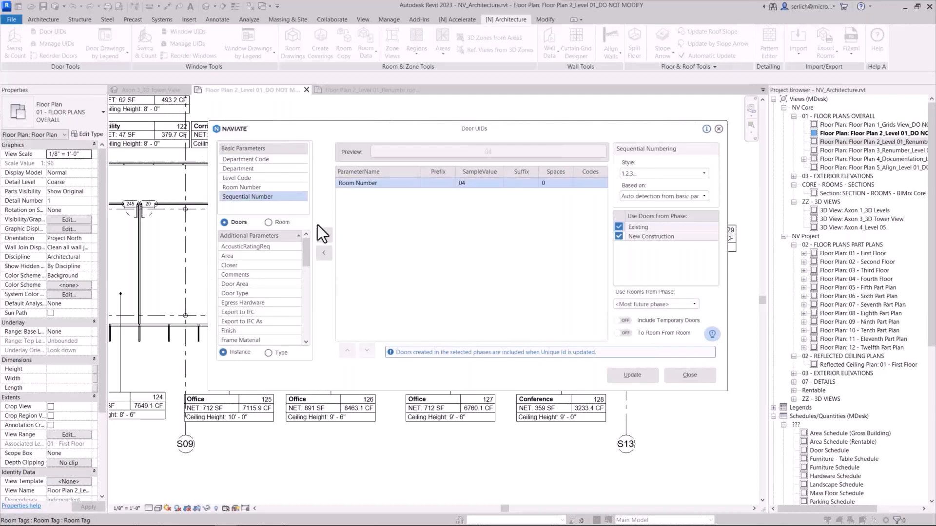
pyautogui.click(322, 233)
# Step: Add a period suffix to Room Number, use lettered sequential numbering, and update the UIDs of all doors
pyautogui.click(268, 222)
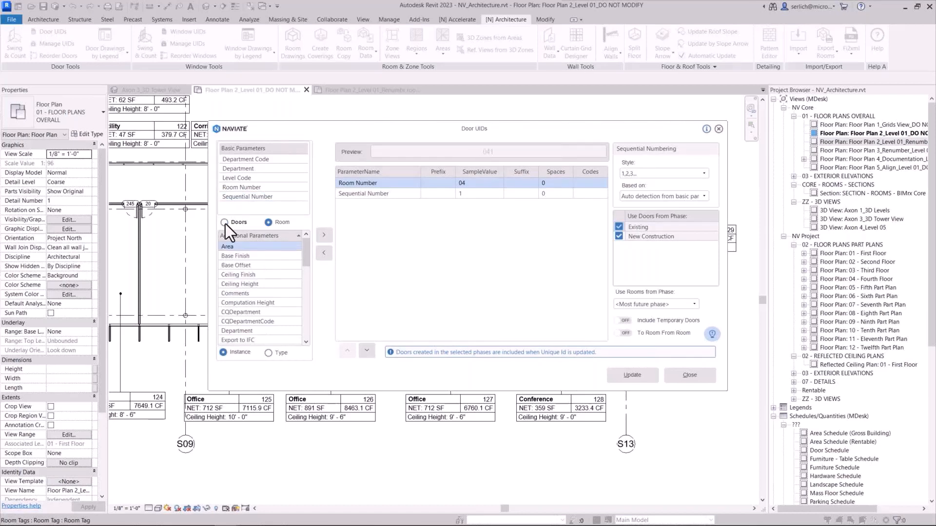
pyautogui.click(224, 223)
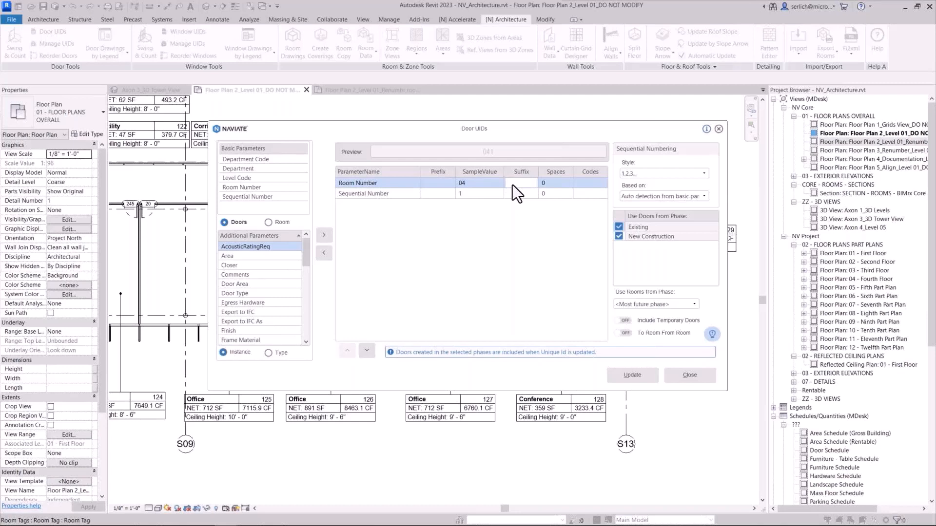
pyautogui.write('.')
pyautogui.press('Tab')
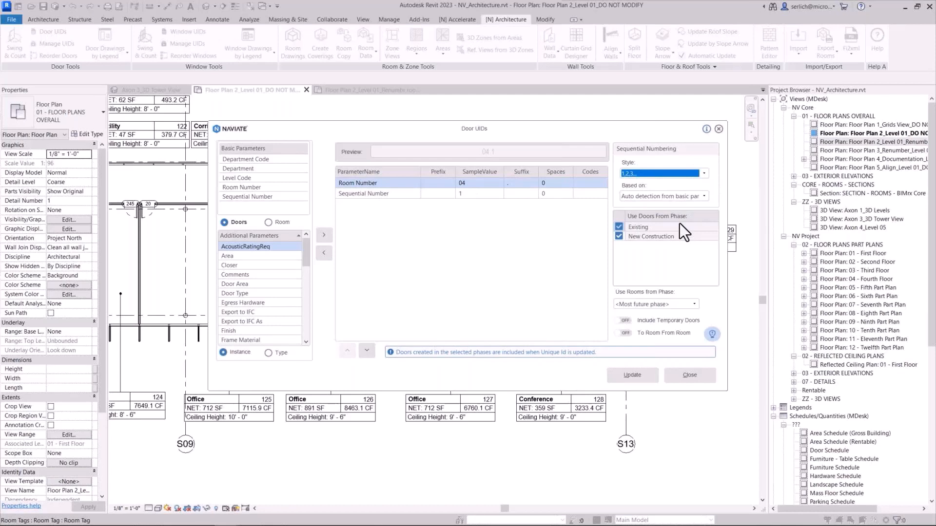
pyautogui.click(641, 371)
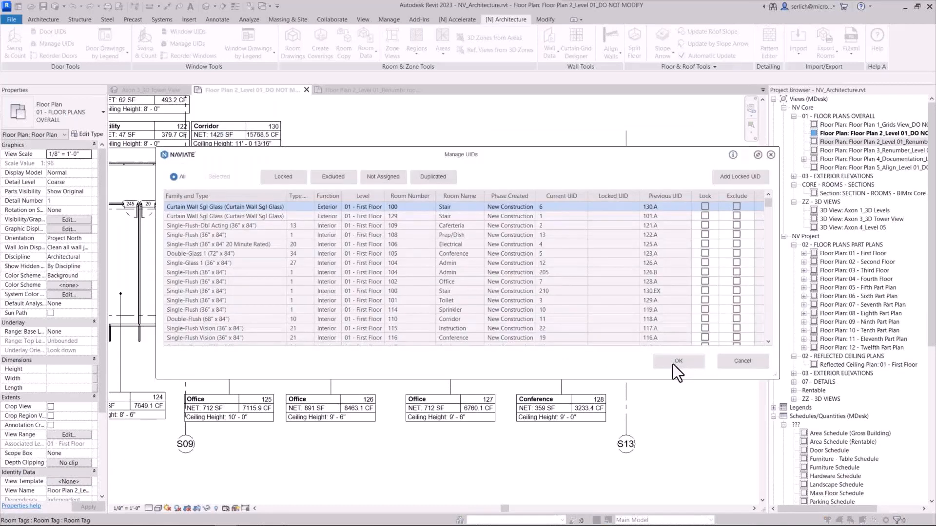
pyautogui.click(673, 364)
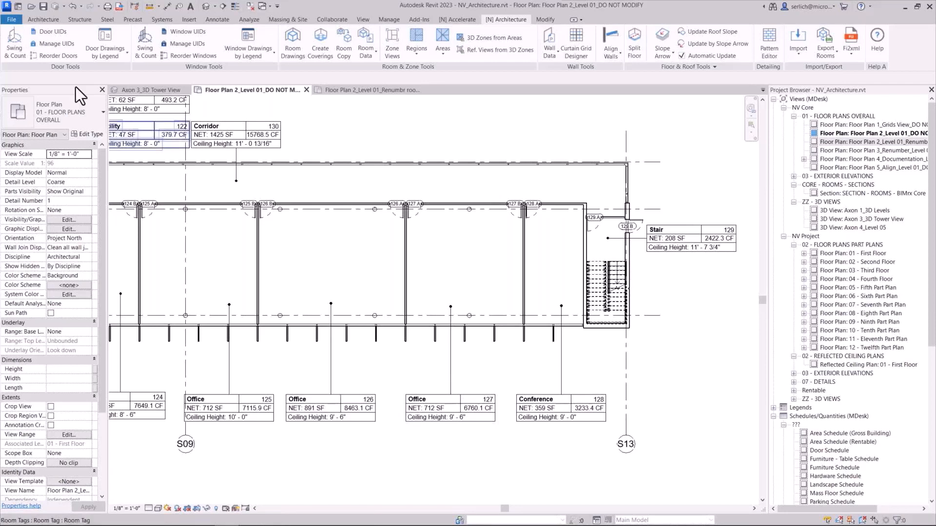
# Step: Change the exterior door tag at Stair 129 to 129.EX
pyautogui.scroll(4, 638, 222)
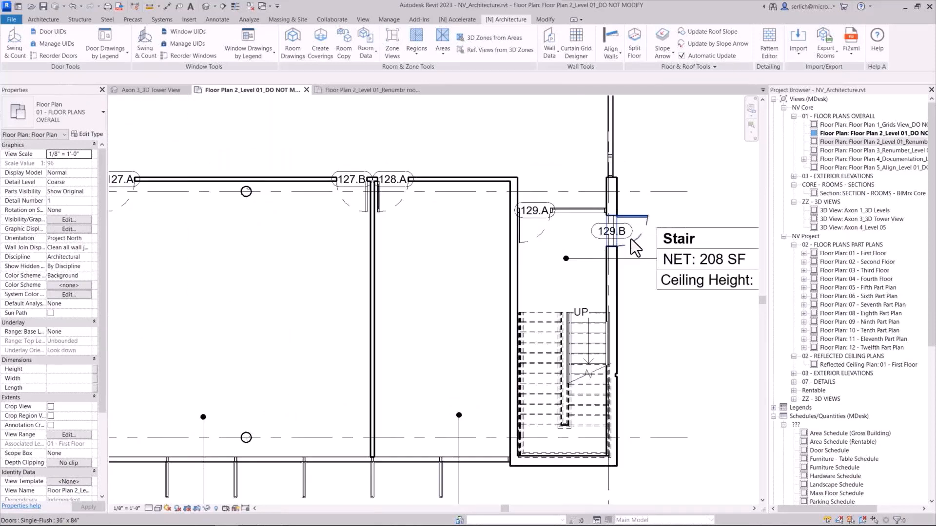
pyautogui.doubleClick(615, 232)
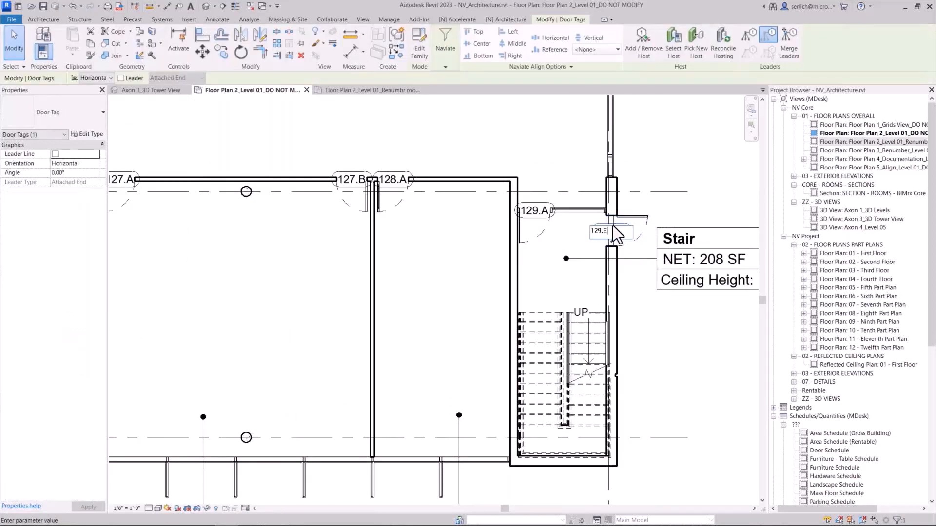
pyautogui.write('E')
pyautogui.write('X')
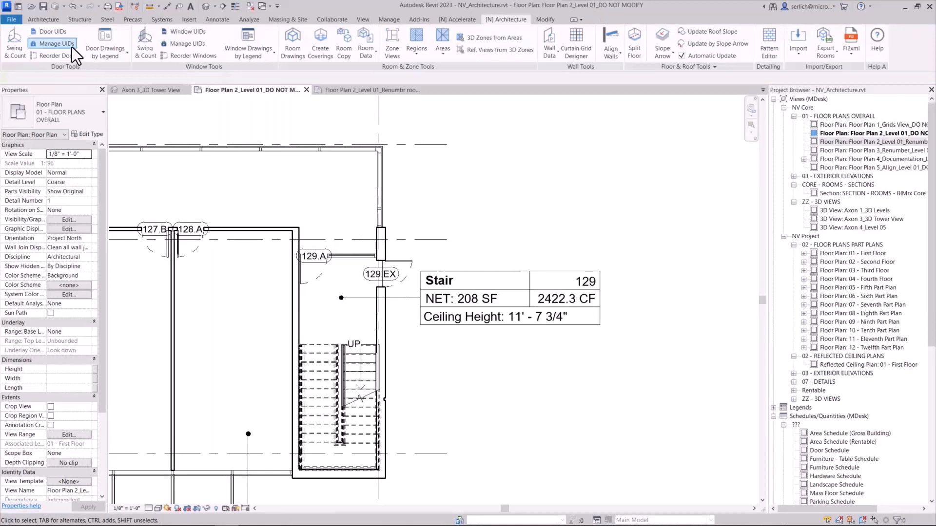
# Step: Open the list of managed door UIDs and sort it by the conflict marker column
pyautogui.click(71, 47)
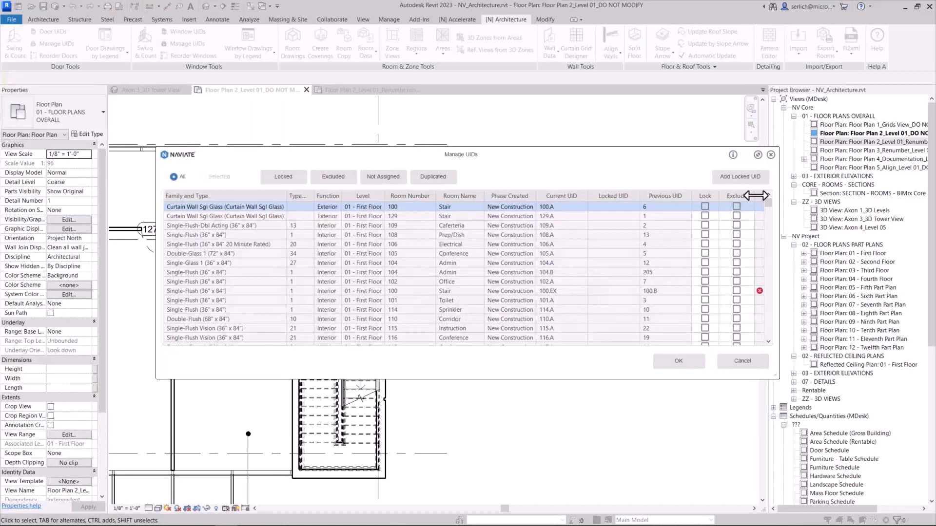
pyautogui.click(759, 196)
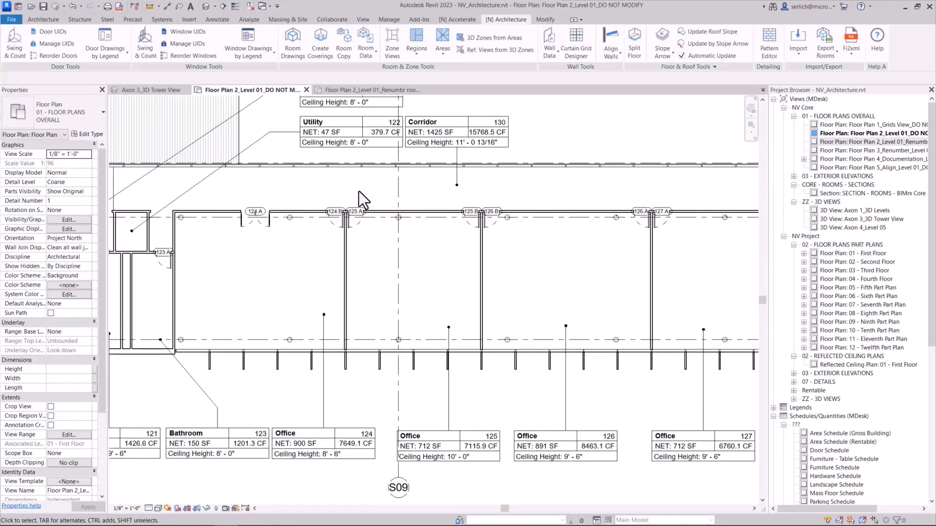
# Step: Widen the properties display and enable the reversed room association for the double door tagged 110.A at Electrical room 113
pyautogui.scroll(2, 359, 191)
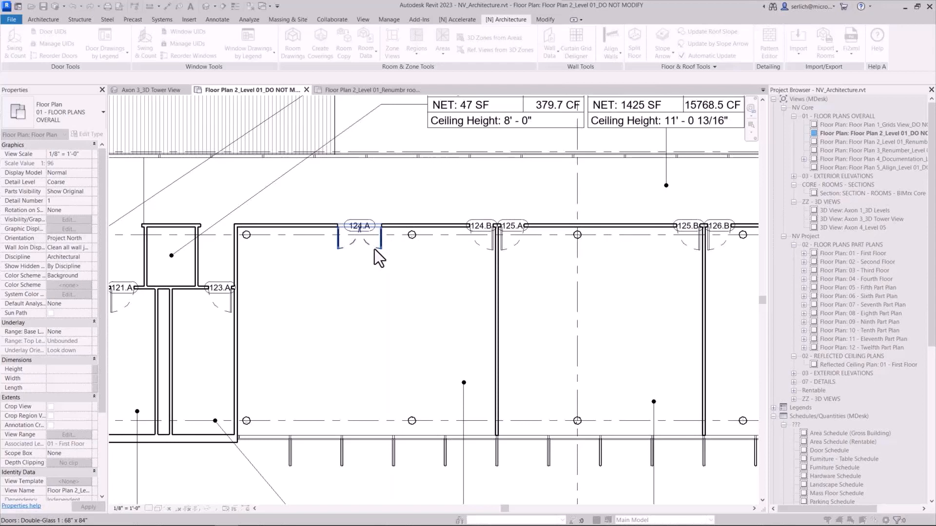
pyautogui.scroll(-3, 282, 175)
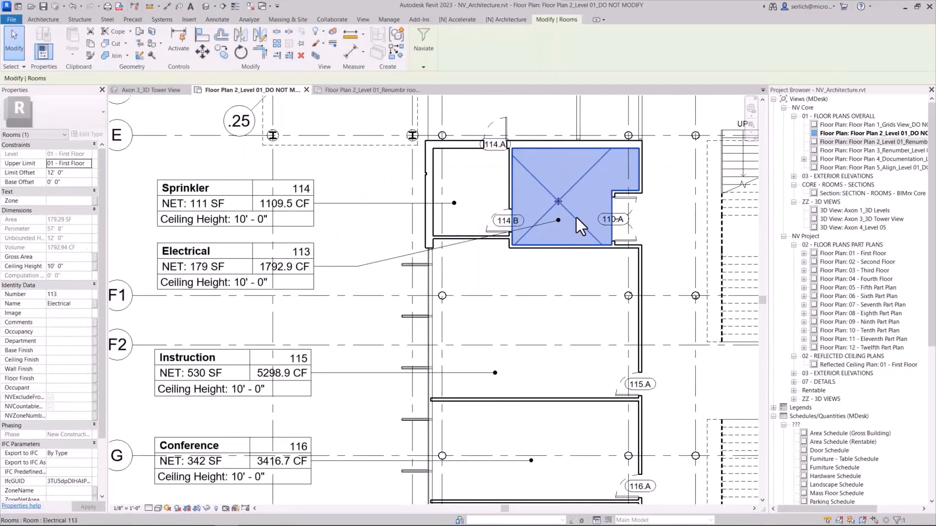
pyautogui.press('Escape')
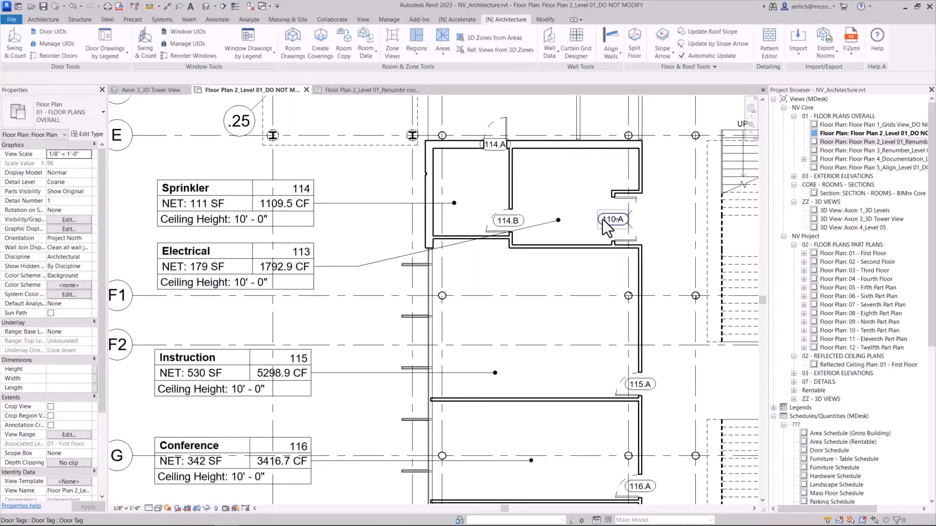
pyautogui.click(603, 219)
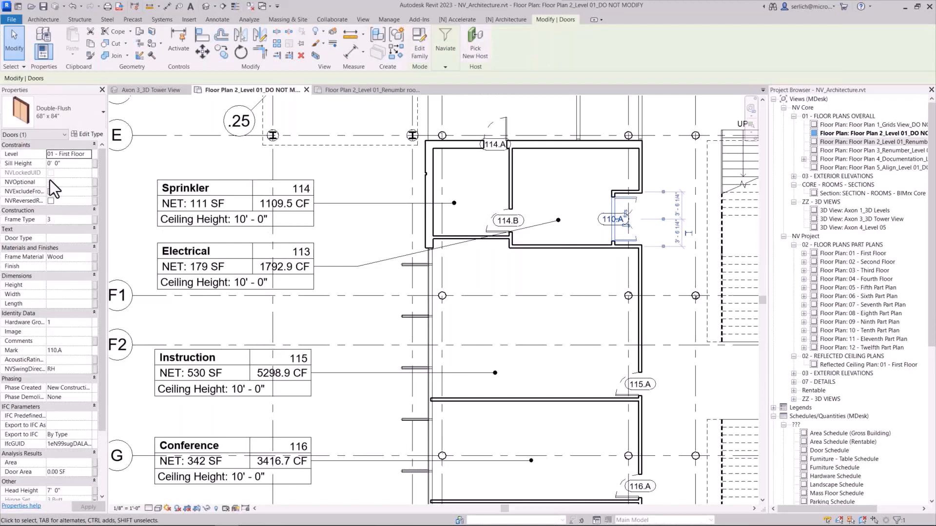
pyautogui.moveTo(46, 181); pyautogui.dragTo(63, 190)
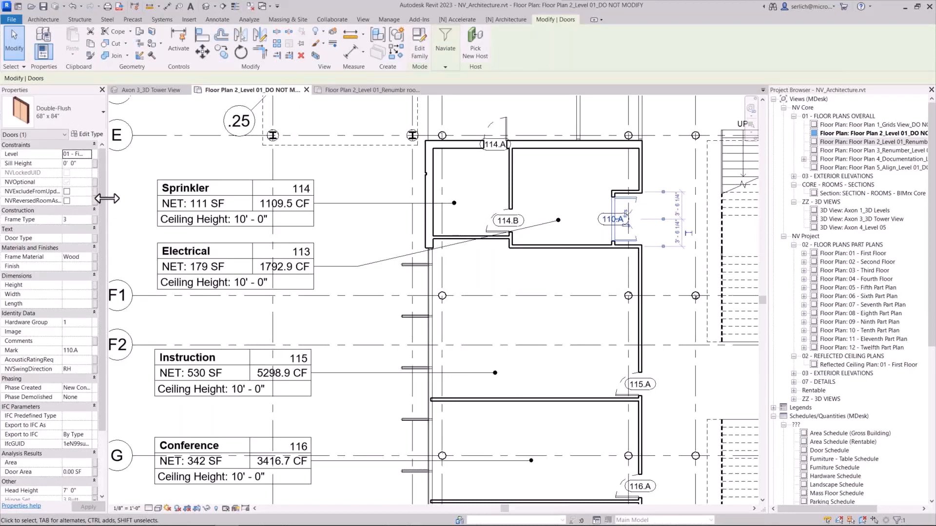
pyautogui.moveTo(106, 198); pyautogui.dragTo(179, 198)
pyautogui.click(116, 200)
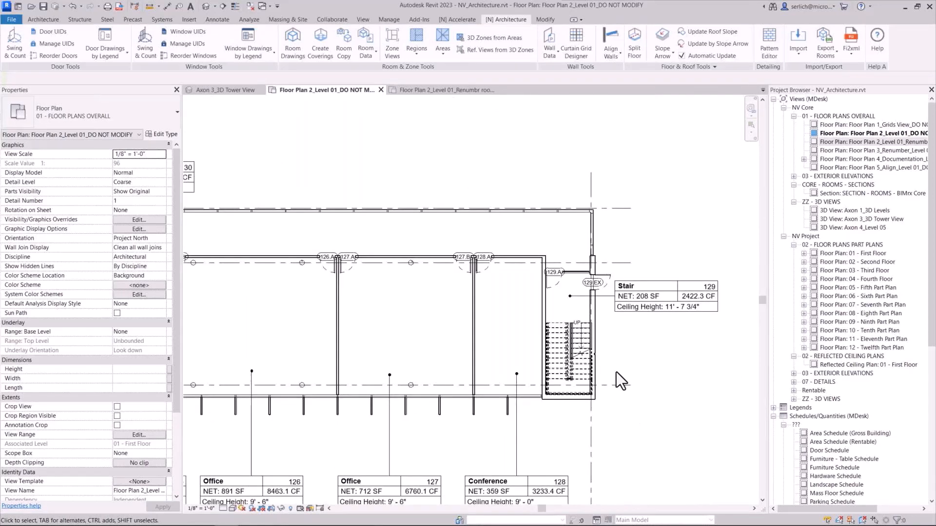
# Step: Open the Update Project updaters of My Settings in an enlarged window, and check the Level 01 door tags at the offices and Electrical room 113
pyautogui.click(457, 19)
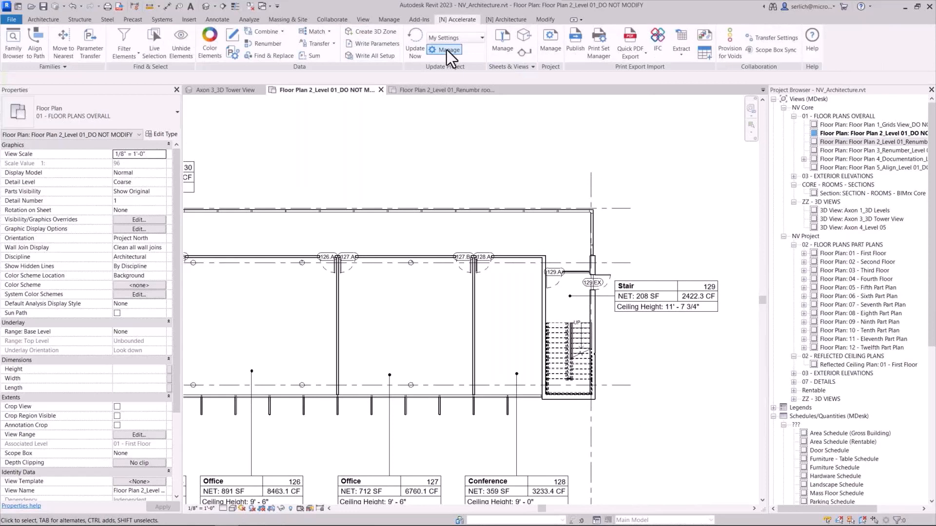
pyautogui.click(446, 50)
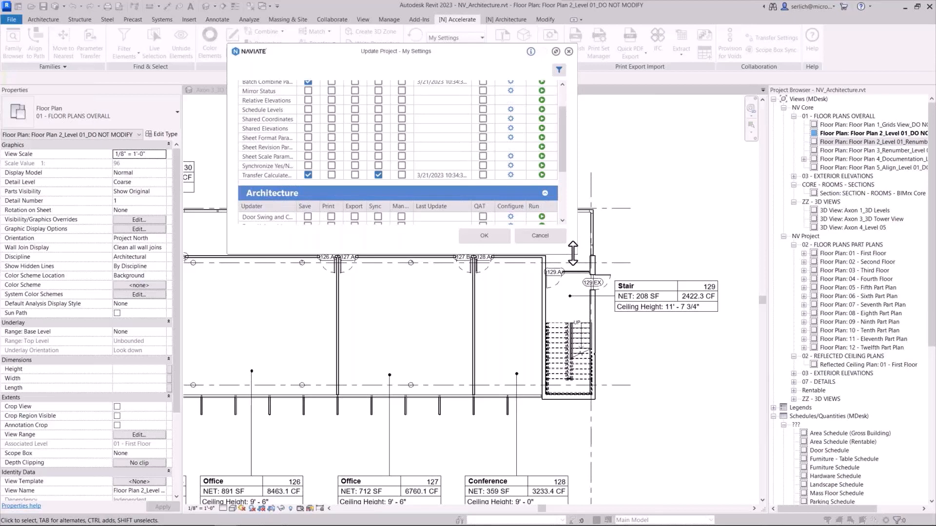
pyautogui.moveTo(573, 254); pyautogui.dragTo(573, 400)
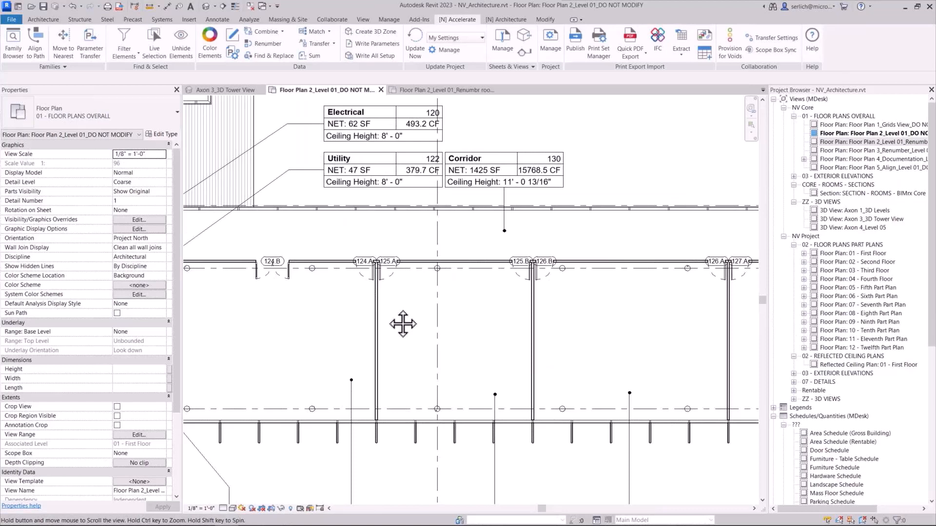
pyautogui.moveTo(403, 323); pyautogui.dragTo(717, 422, button='middle')
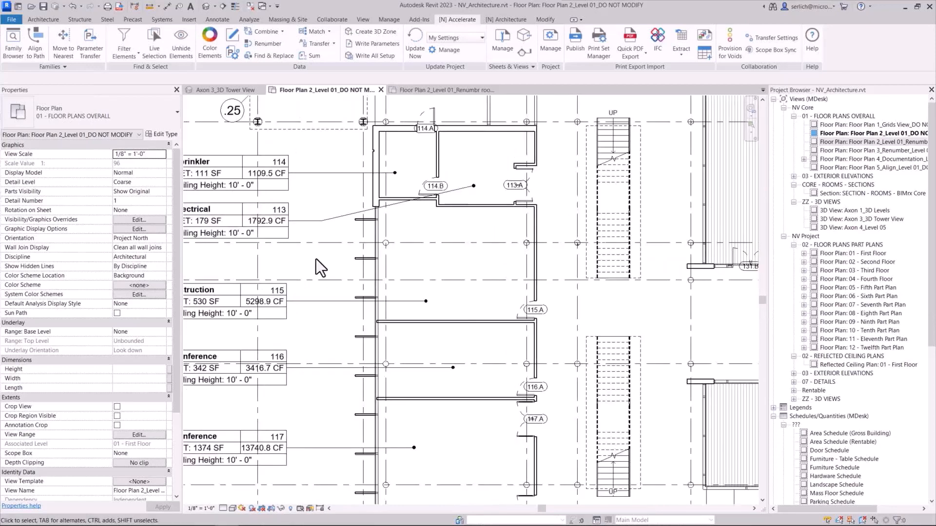
pyautogui.scroll(-3, 315, 259)
pyautogui.moveTo(316, 259); pyautogui.dragTo(323, 396, button='middle')
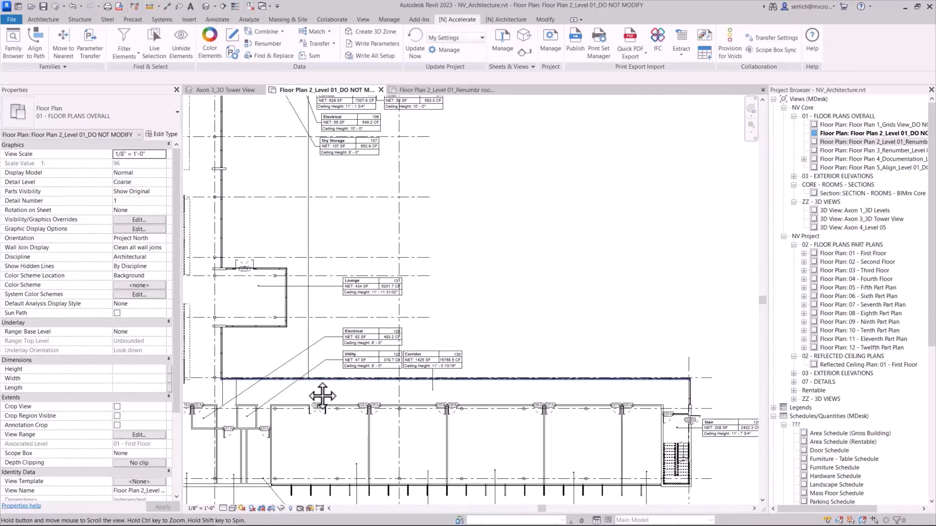
pyautogui.scroll(-2, 323, 396)
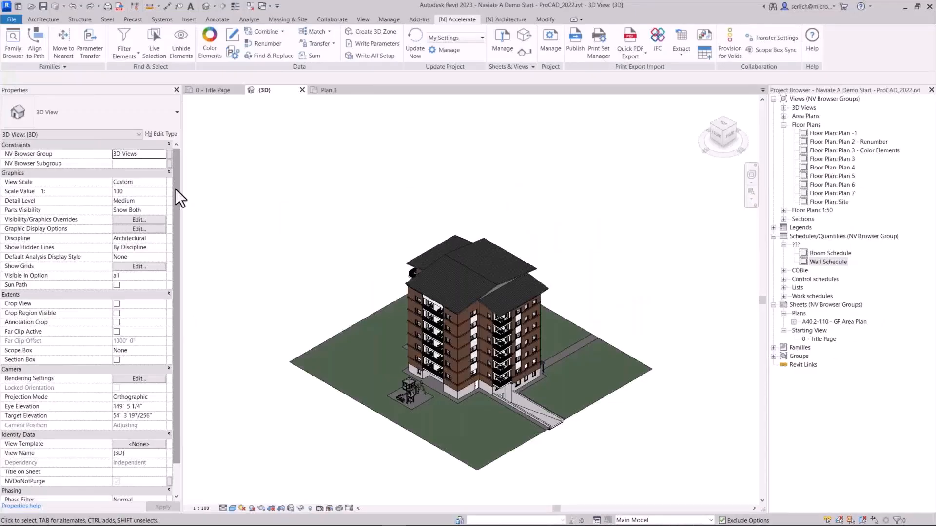
# Step: Open Plan 3 of the Naviate A Demo Start model and check the properties of room 1253 and its door
pyautogui.moveTo(526, 220); pyautogui.dragTo(531, 200, button='middle')
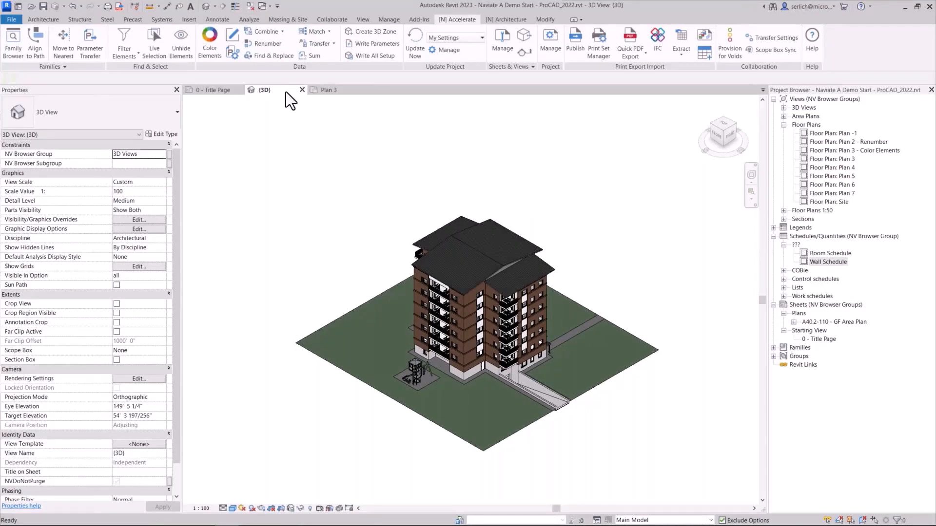
pyautogui.hotkey('ctrl', 'Tab')
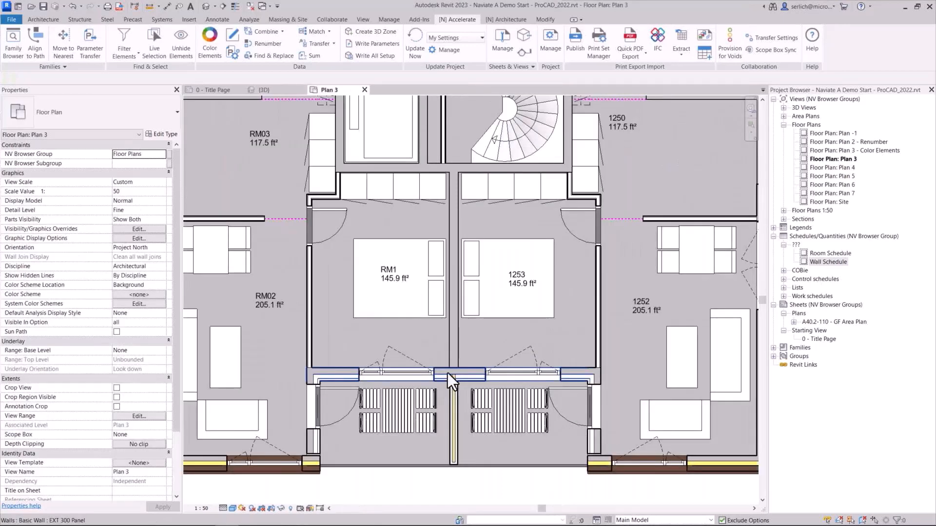
pyautogui.click(471, 288)
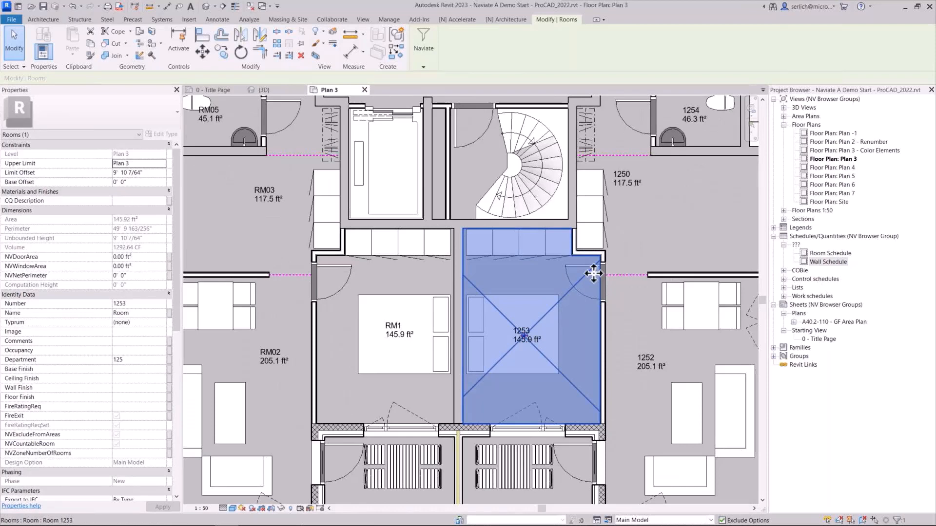
pyautogui.click(591, 293)
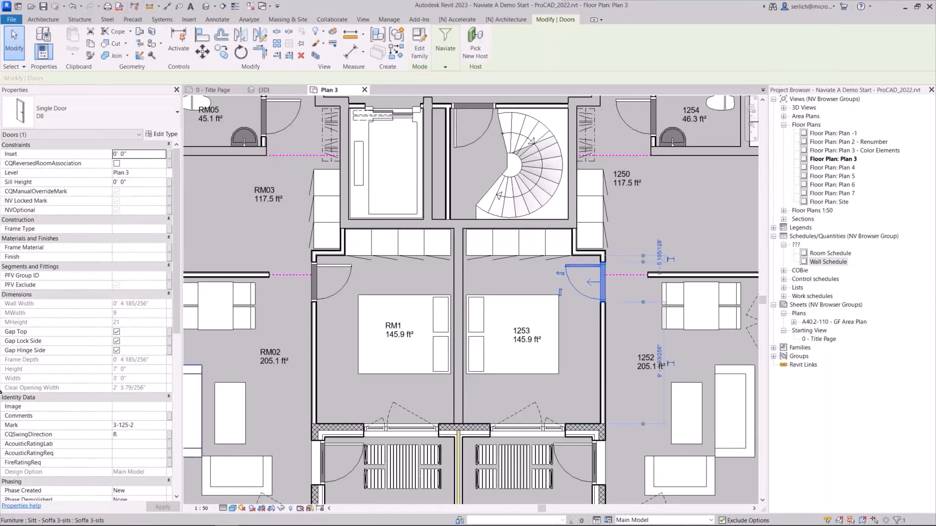
pyautogui.press('Escape')
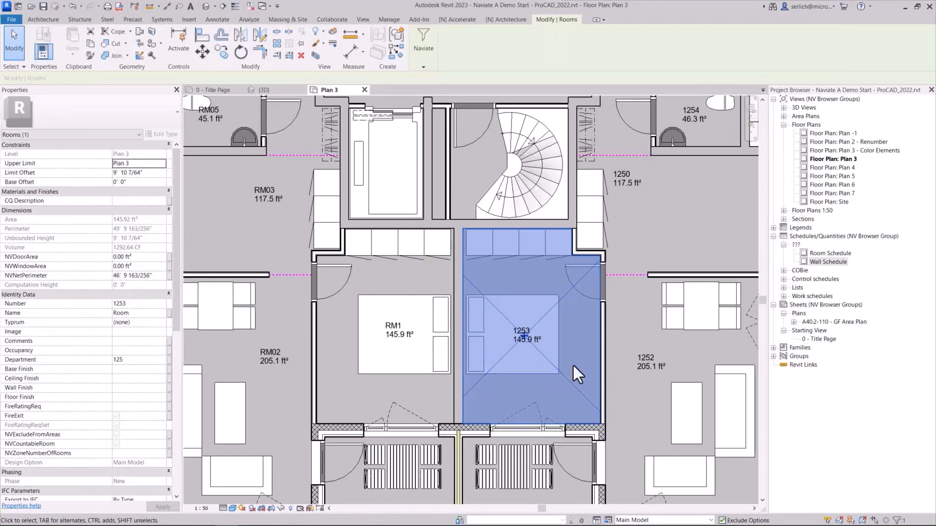
# Step: Calculate the rooms' door and window areas with the Room Data tools and dismiss the report
pyautogui.press('Escape')
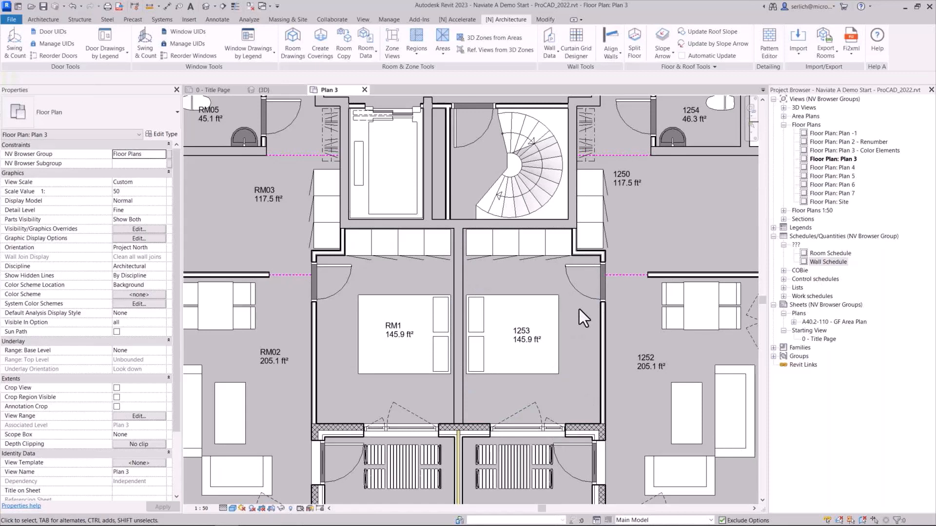
pyautogui.click(367, 53)
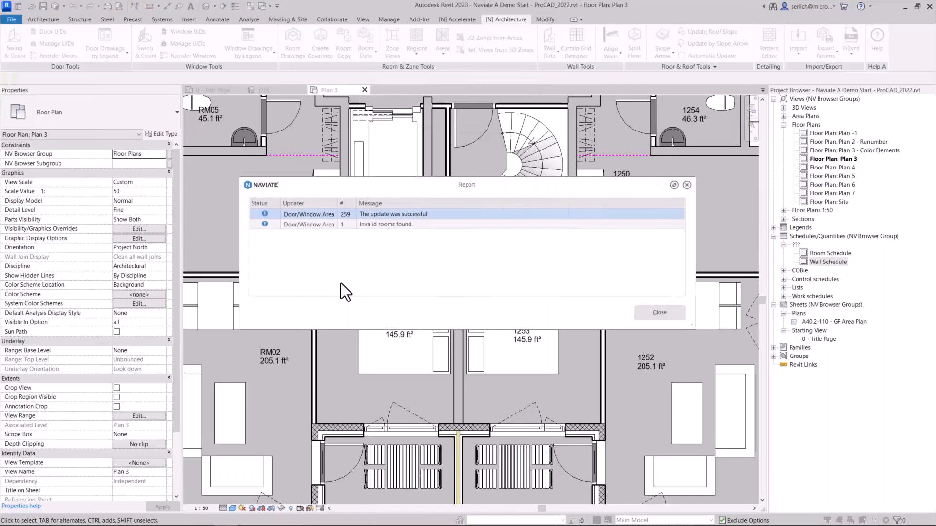
pyautogui.press('Escape')
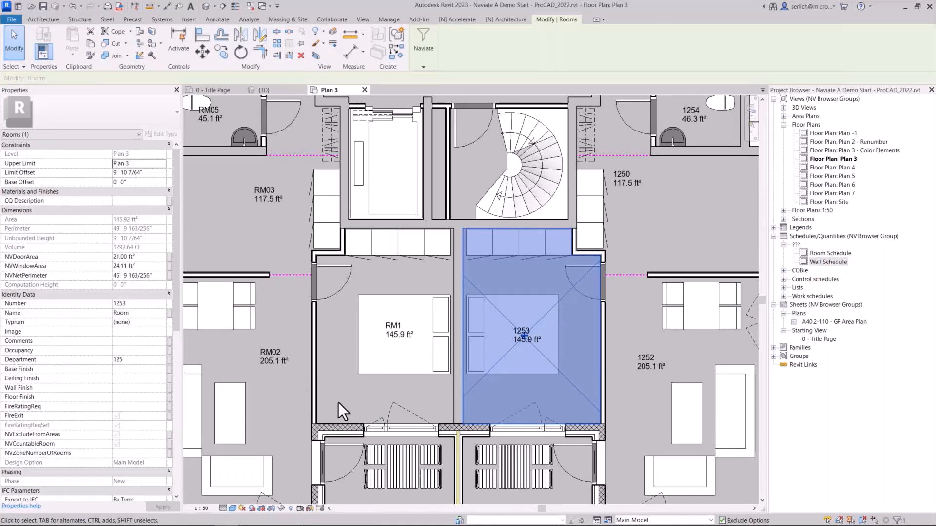
# Step: Copy room 1253's D8 single door to the lower part of the same wall, next to room 1252
pyautogui.click(584, 295)
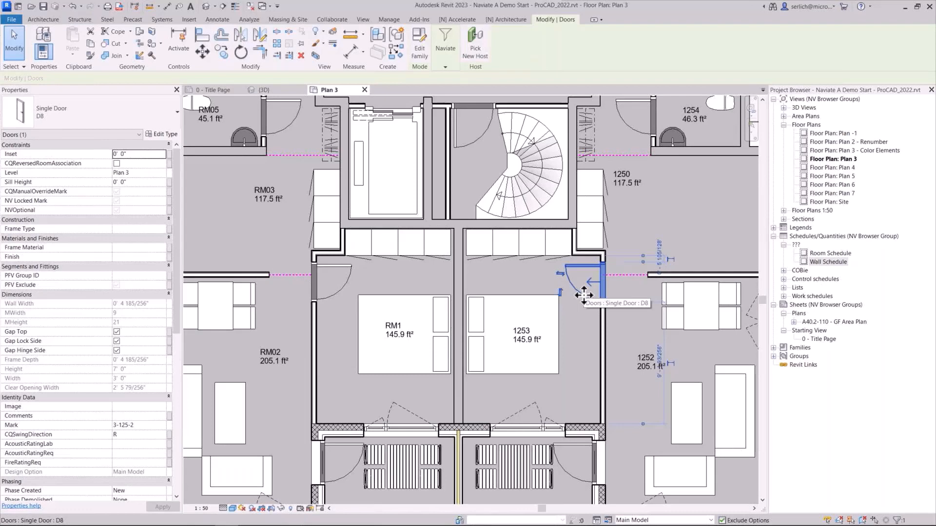
pyautogui.press('m')
pyautogui.press('v')
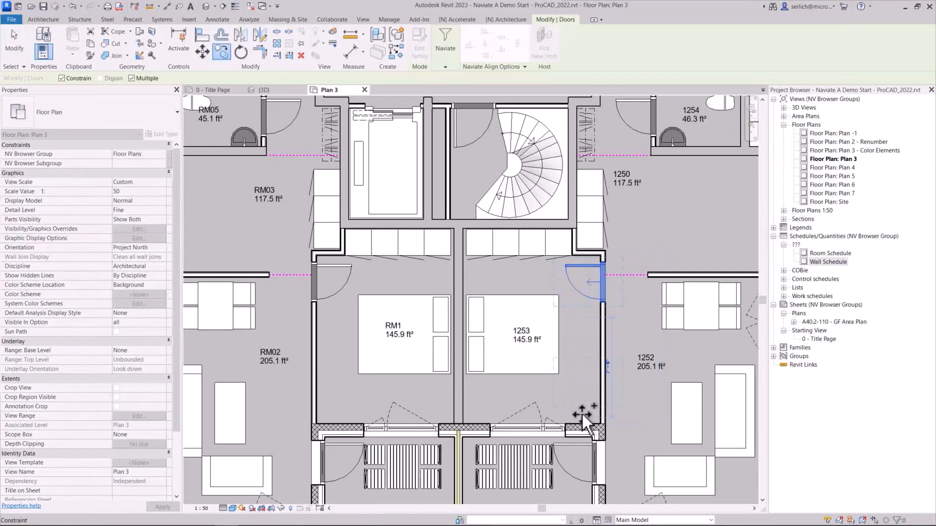
pyautogui.click(591, 399)
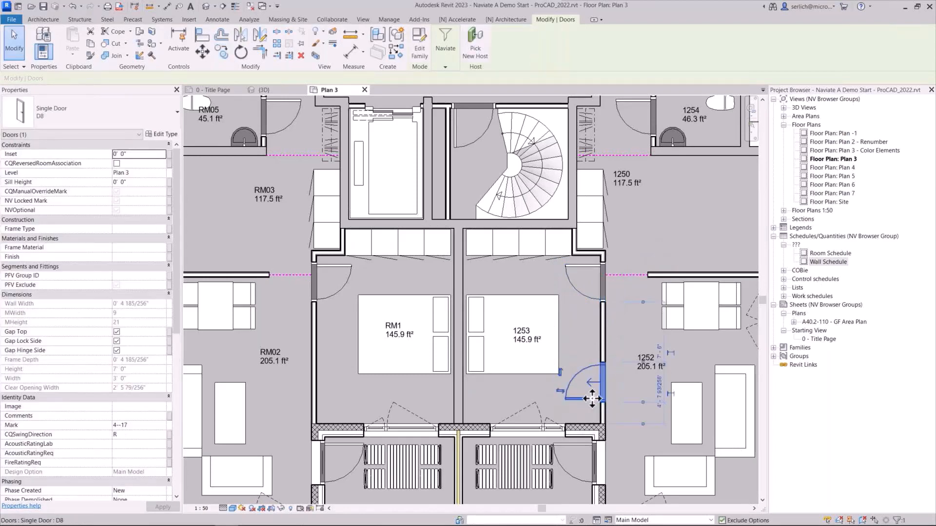
pyautogui.click(579, 350)
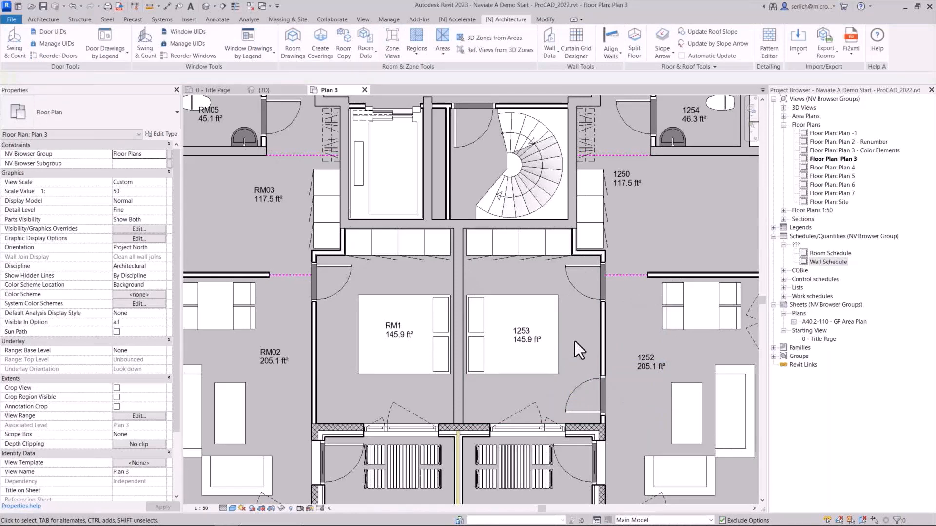
# Step: Set the Door/Window Area and Wall Perimeter updaters to run on save, apply the settings, and dismiss the update report
pyautogui.click(457, 19)
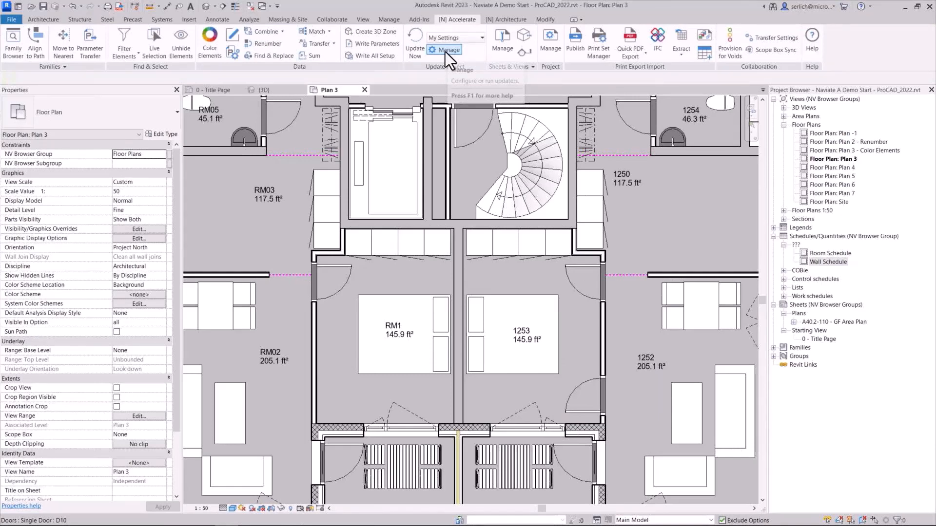
pyautogui.click(445, 51)
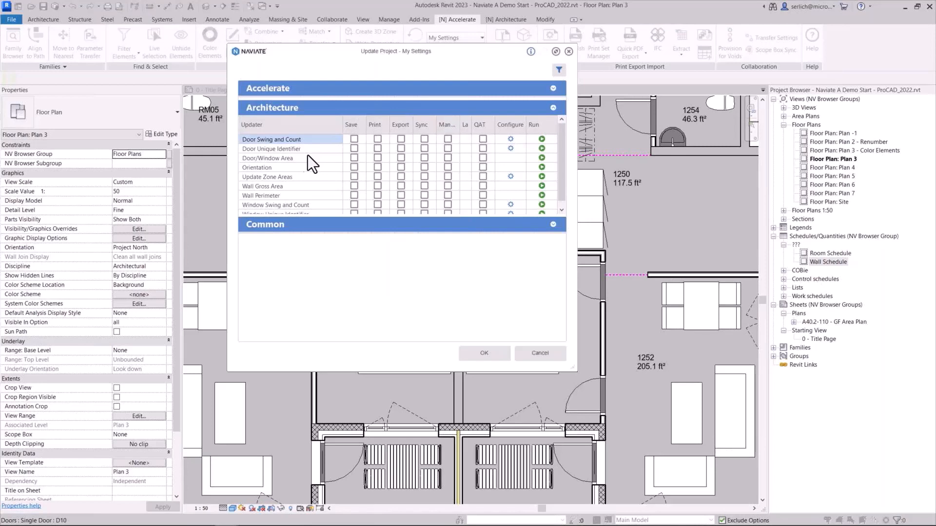
pyautogui.click(354, 157)
pyautogui.click(354, 195)
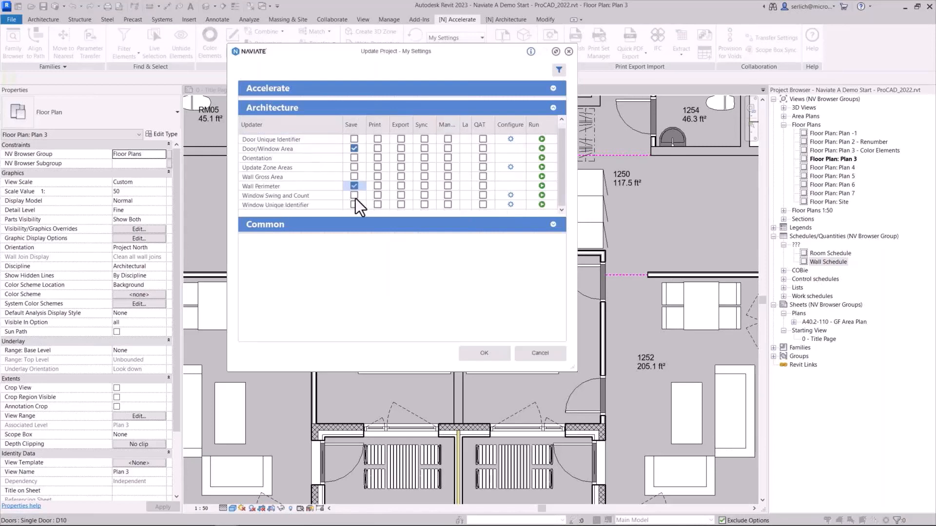
pyautogui.click(497, 356)
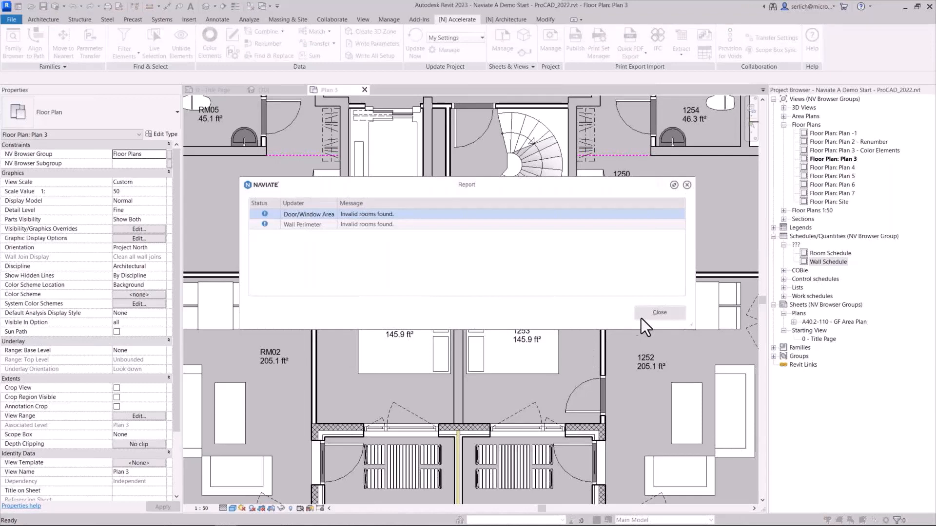
pyautogui.click(641, 317)
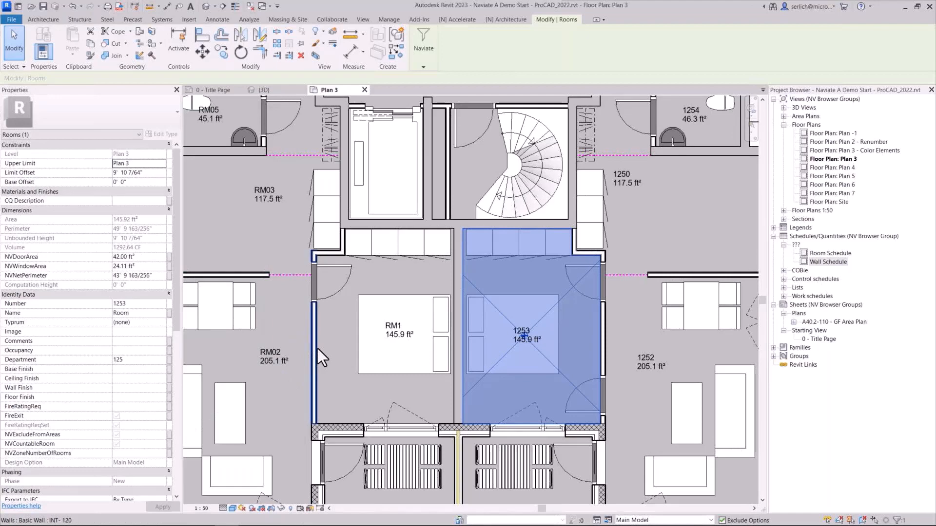
# Step: Run the Wall Data Orientation tool to assign orientation values to the building's walls
pyautogui.click(509, 19)
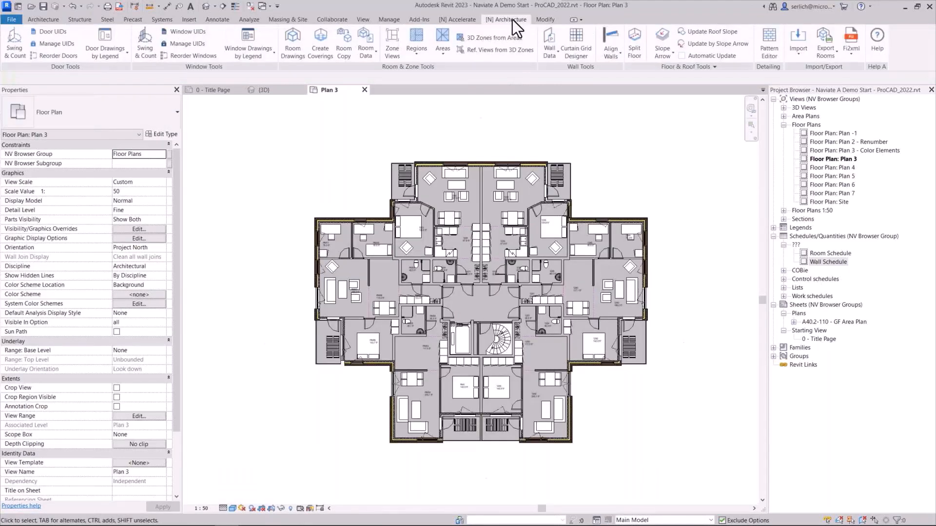
pyautogui.click(550, 51)
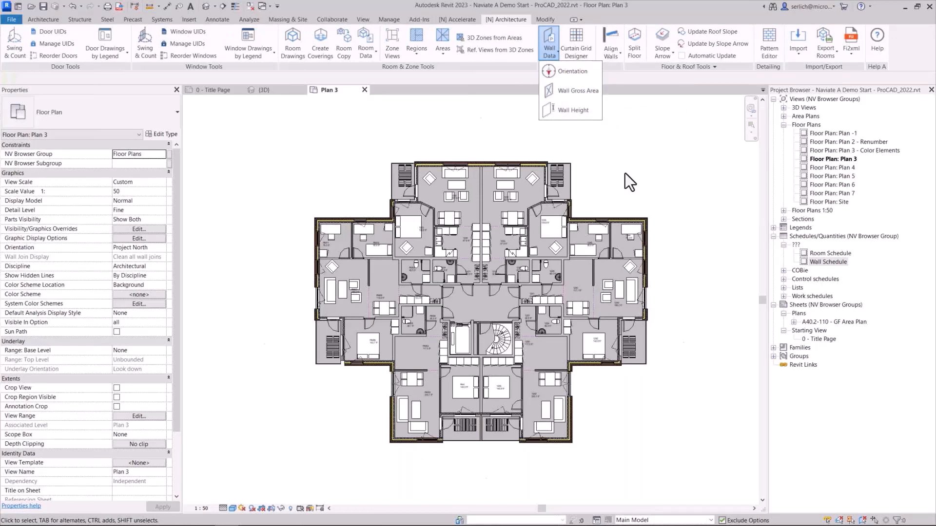
pyautogui.click(554, 72)
# Step: Check the NVOrientation values of the exterior walls and the interior wall between the two central bedrooms
pyautogui.click(542, 164)
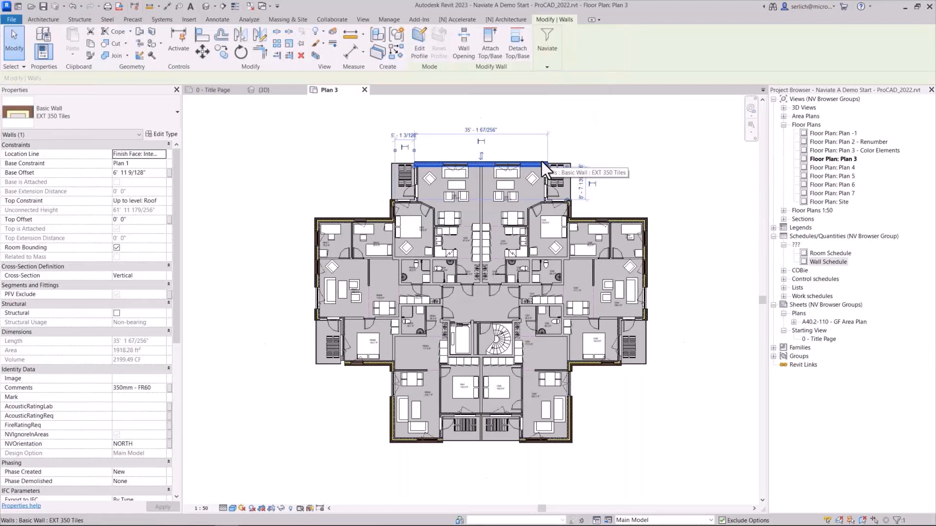
pyautogui.click(408, 446)
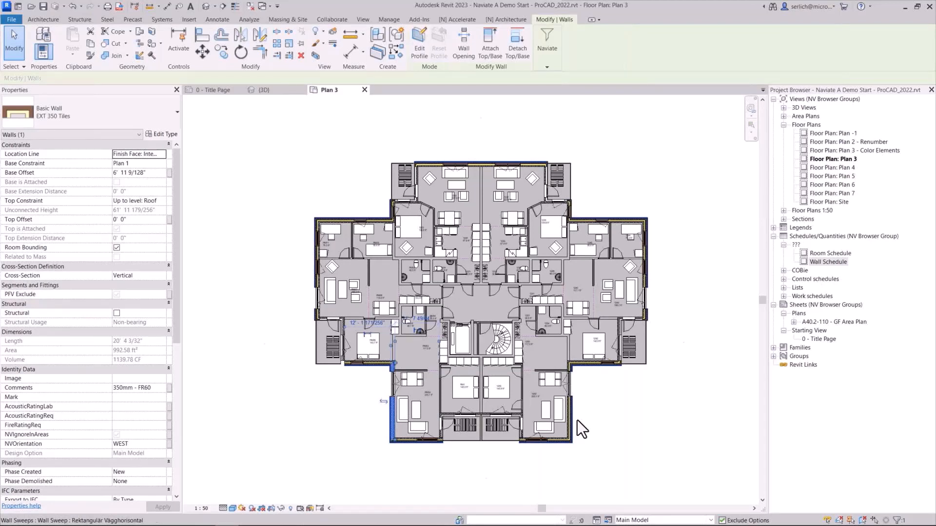
pyautogui.click(481, 390)
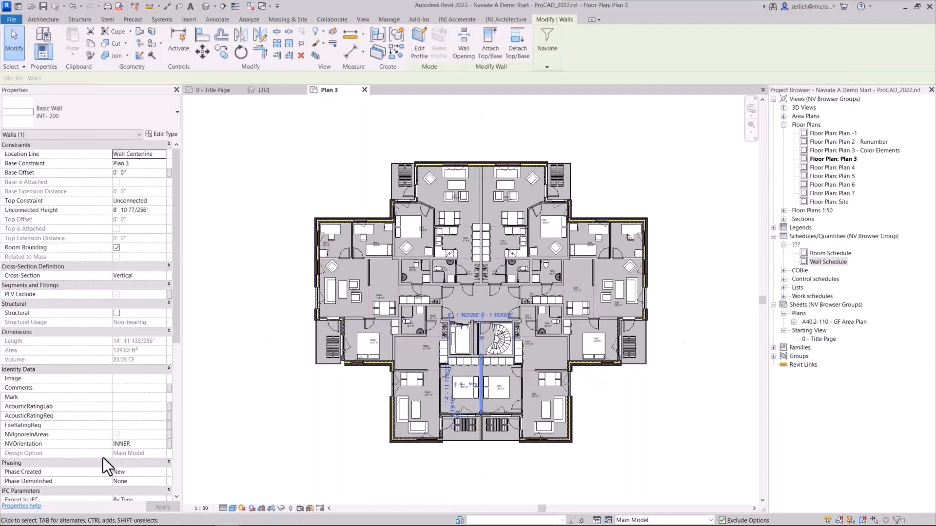
# Step: In the 3D view, check the NVOrientation values of an EXT 300 Panel wall and the adjacent EXT 350 Tiles corner wall
pyautogui.click(642, 411)
pyautogui.click(549, 49)
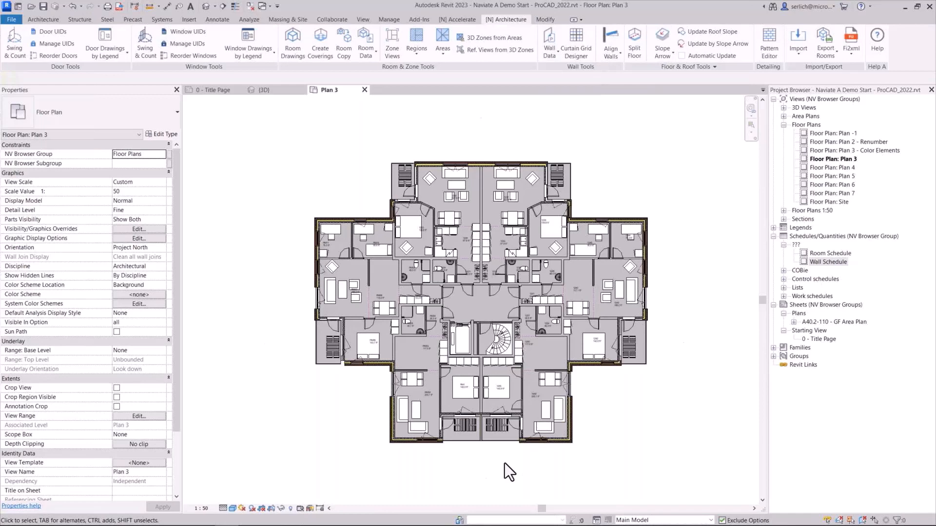
pyautogui.click(204, 7)
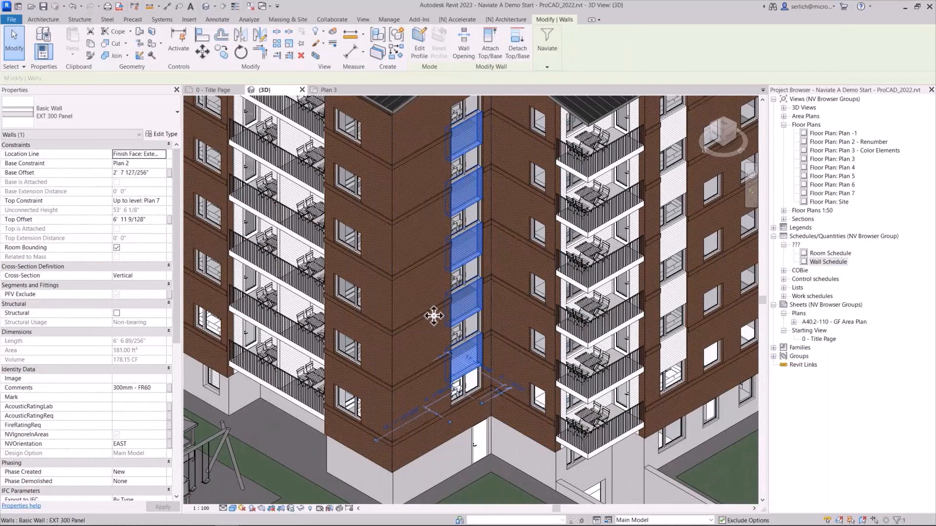
pyautogui.click(378, 322)
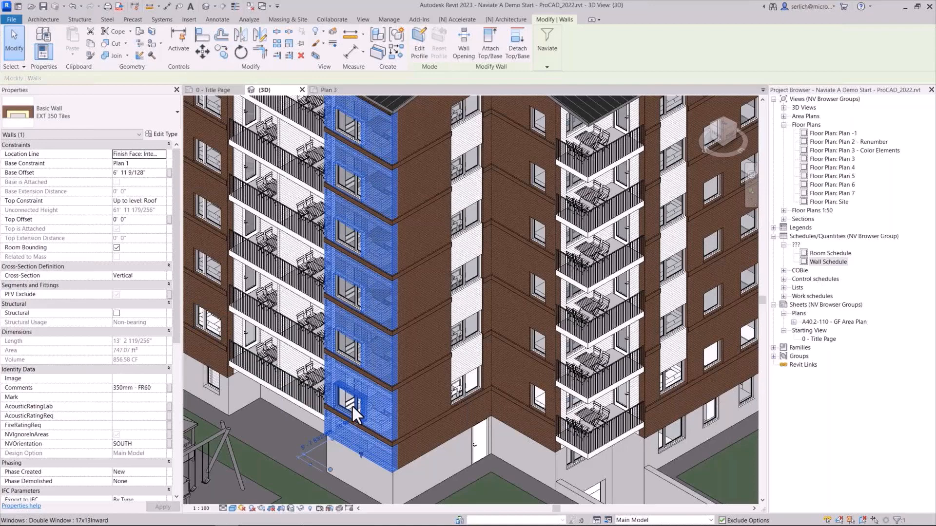
# Step: Run the Wall Gross Area calculation on the building's walls and inspect the result on the EXT 350 Tiles corner wall
pyautogui.press('Escape')
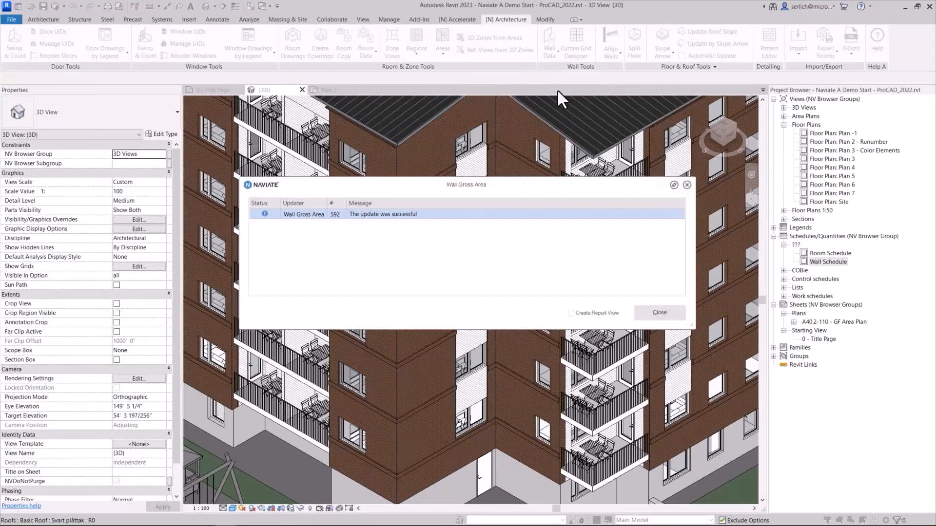
pyautogui.click(387, 400)
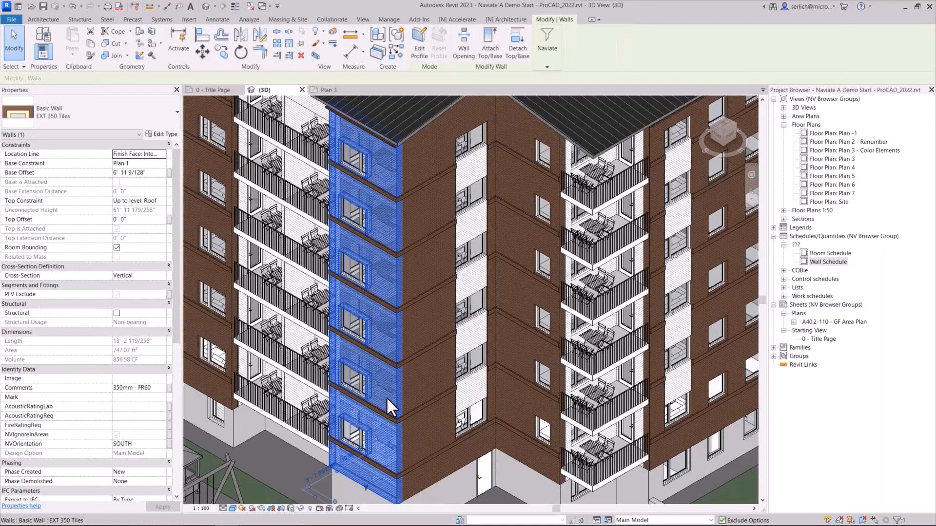
pyautogui.scroll(-5, 124, 370)
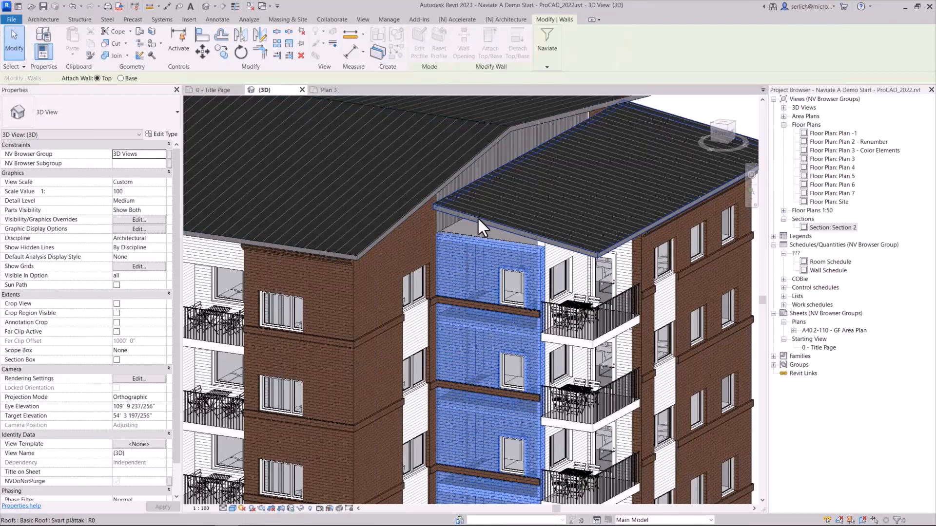
# Step: Attach the top of the selected EXT 350 Tiles wall to the sloped roof above it and update its calculated wall height
pyautogui.click(478, 217)
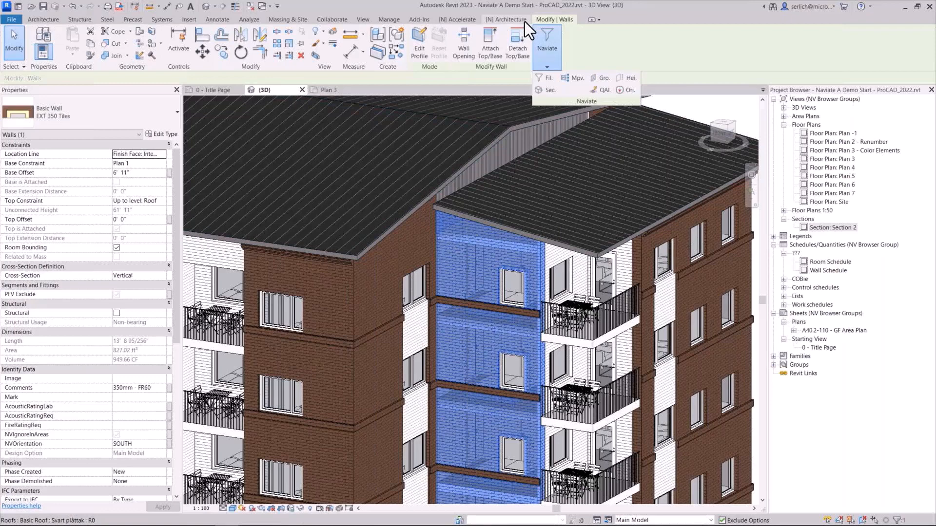
pyautogui.click(521, 19)
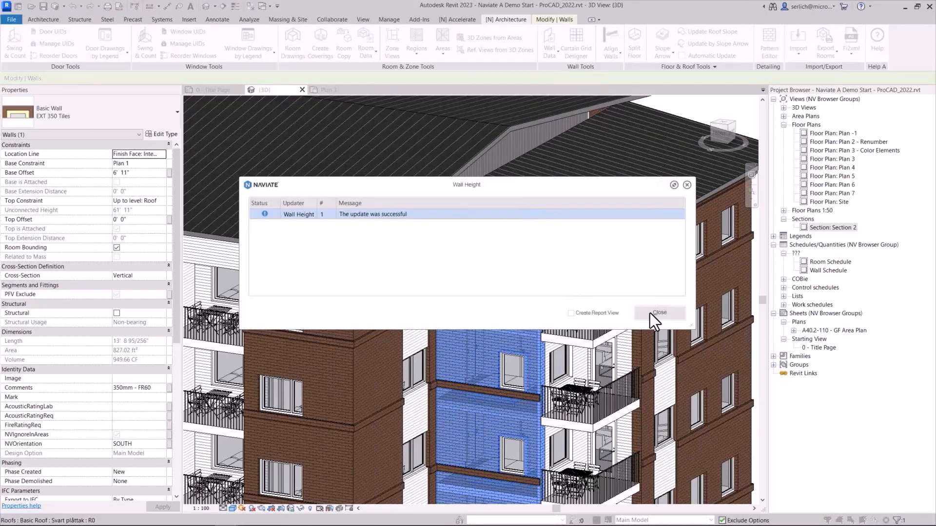
pyautogui.click(659, 312)
pyautogui.scroll(-5, 130, 419)
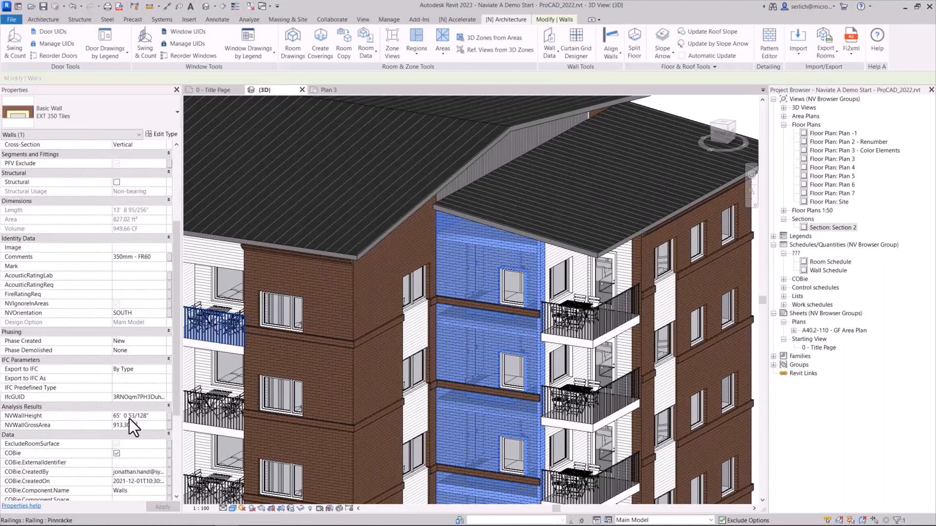
pyautogui.scroll(-2, 139, 454)
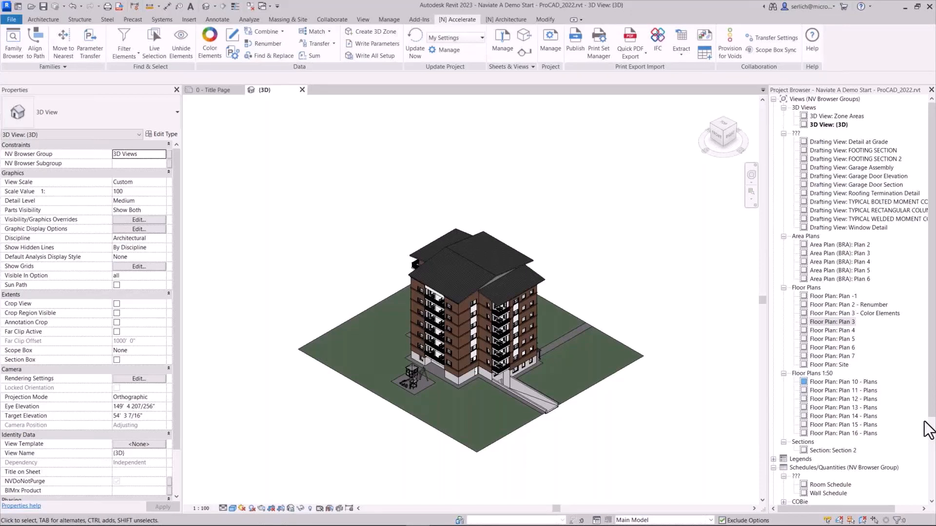
# Step: In the Warning Handler, show the elements of Warning 1 in the overlapping room separation lines group
pyautogui.click(549, 36)
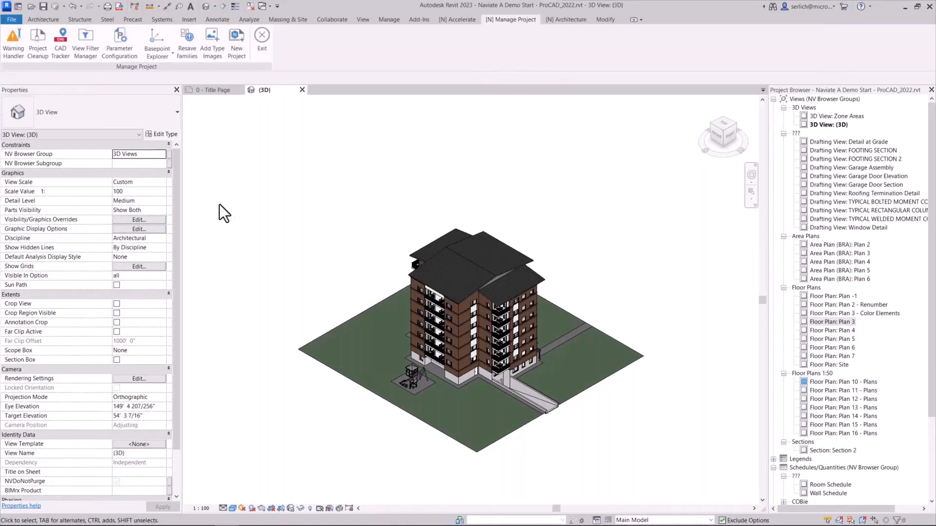
pyautogui.click(8, 51)
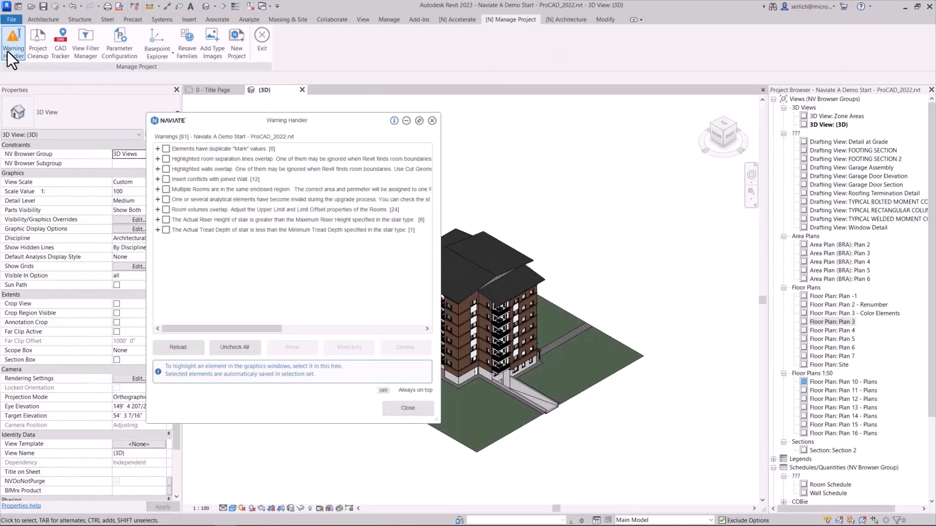
pyautogui.moveTo(274, 125); pyautogui.dragTo(130, 113)
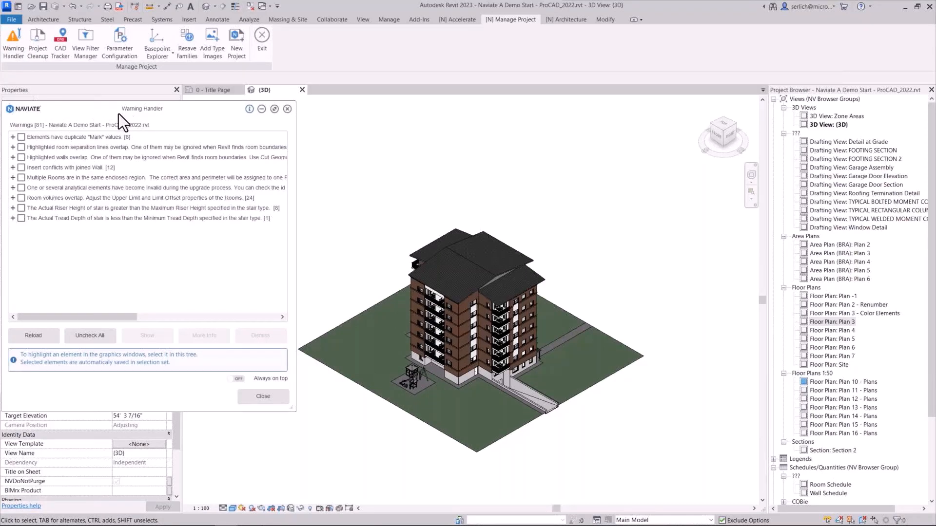
pyautogui.doubleClick(48, 146)
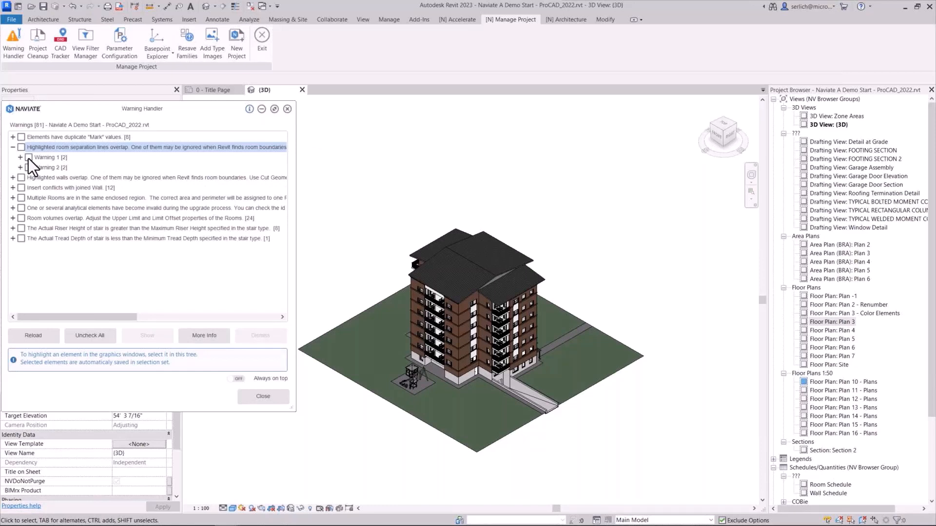
pyautogui.click(28, 158)
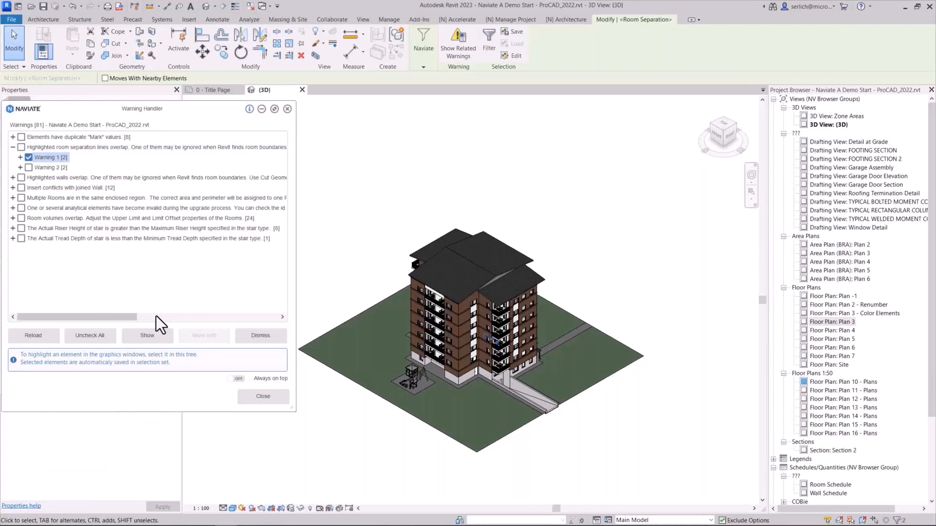
pyautogui.click(149, 335)
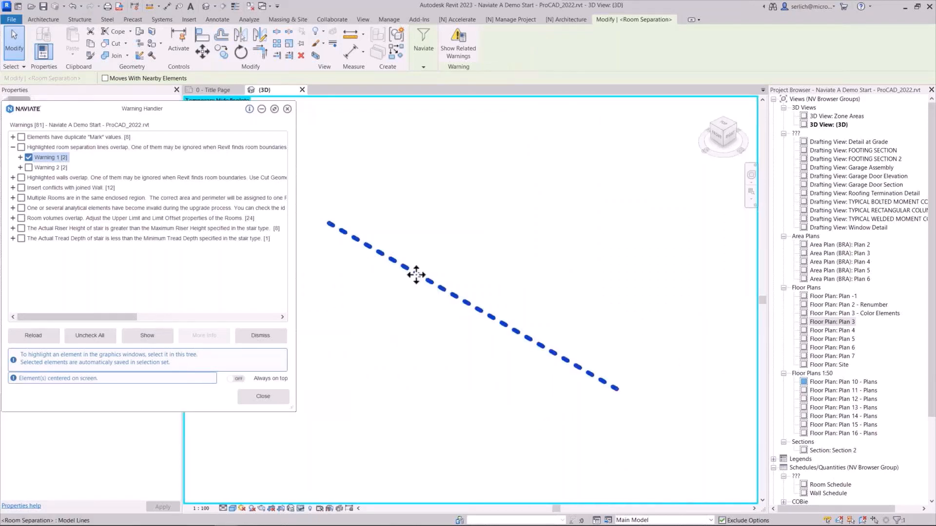
# Step: Show only the elements of Warning 2 for the overlapping room separation lines, reload the warnings and clear the selection
pyautogui.click(28, 167)
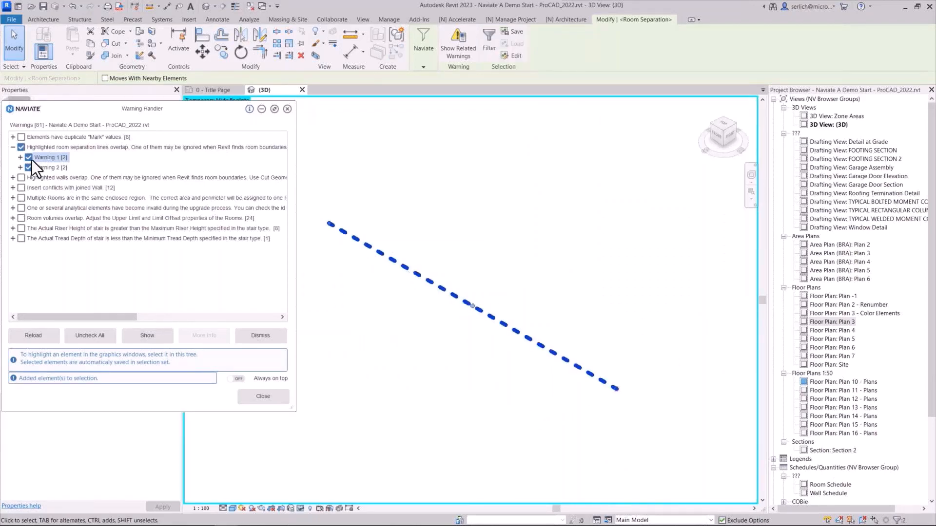
pyautogui.click(30, 159)
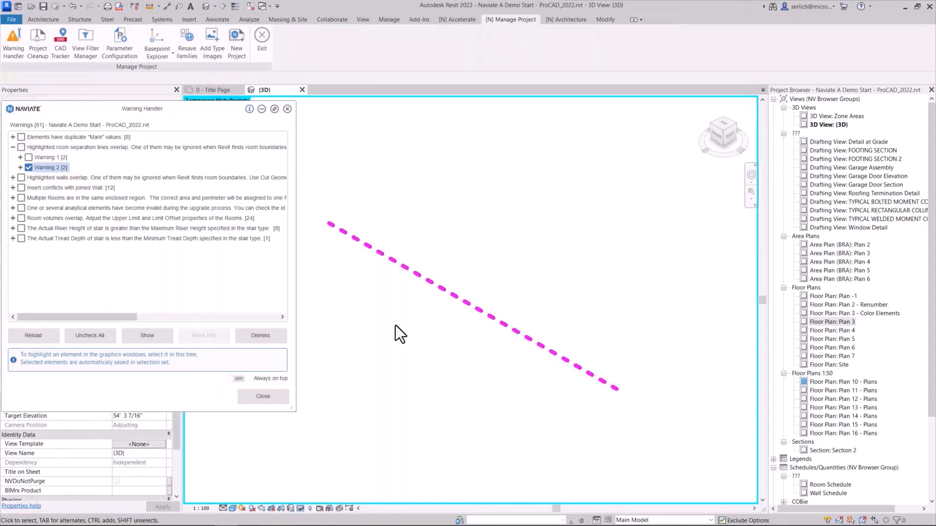
pyautogui.click(146, 335)
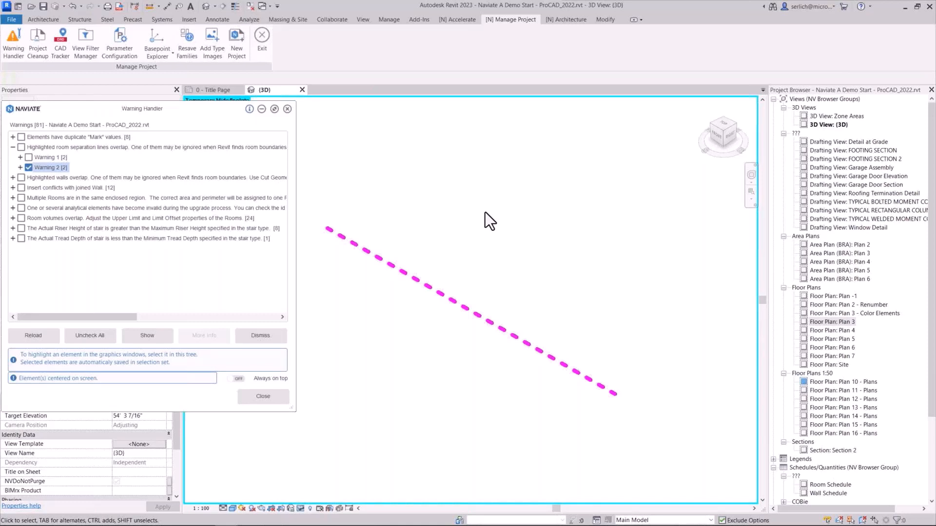
pyautogui.click(46, 336)
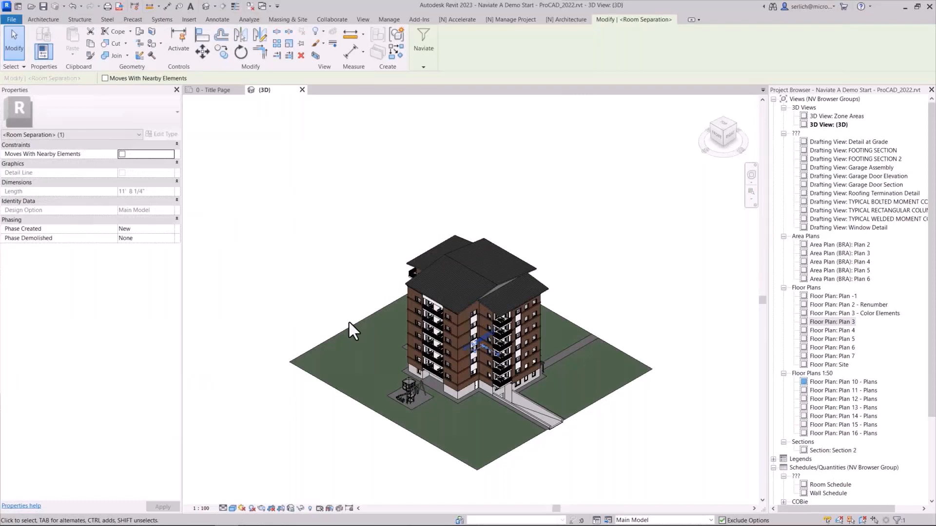
pyautogui.press('Escape')
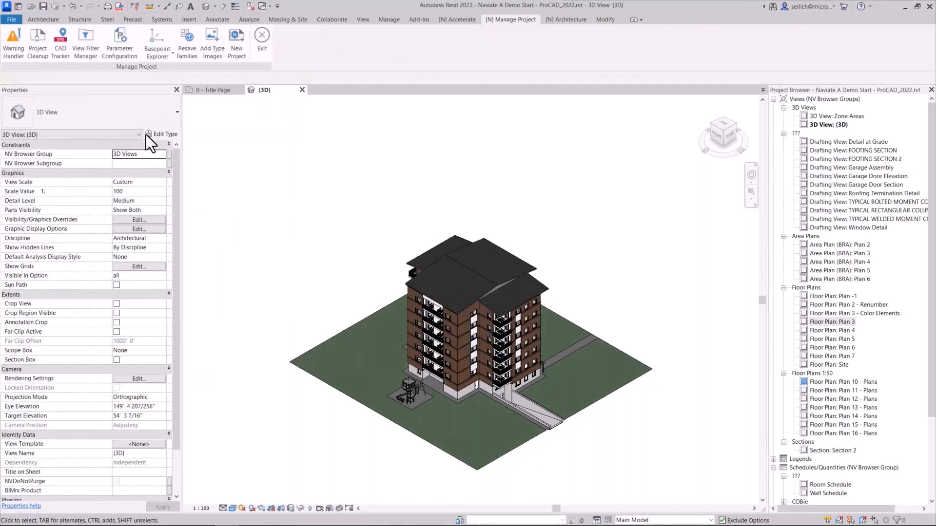
# Step: Find the view where 08331118.dwg is placed with CAD Tracker, and open the Garage Assembly drafting view
pyautogui.click(60, 49)
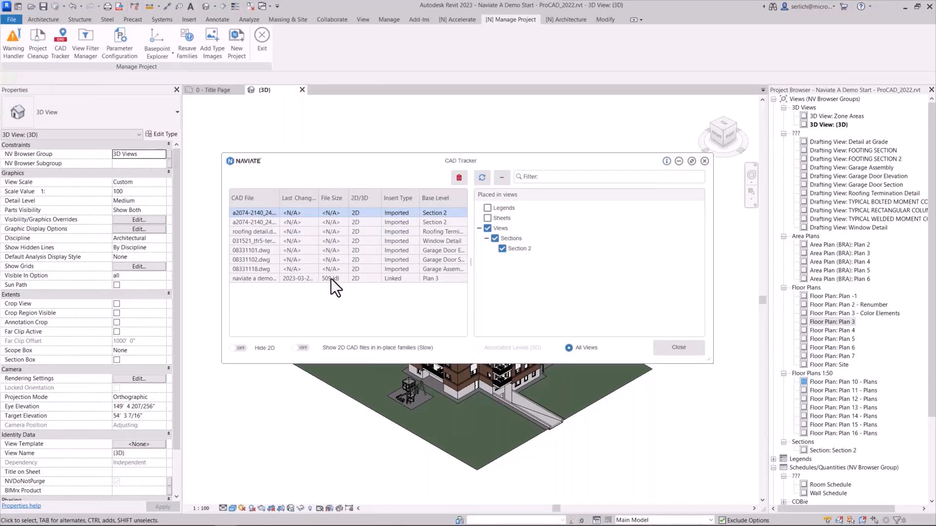
pyautogui.click(254, 272)
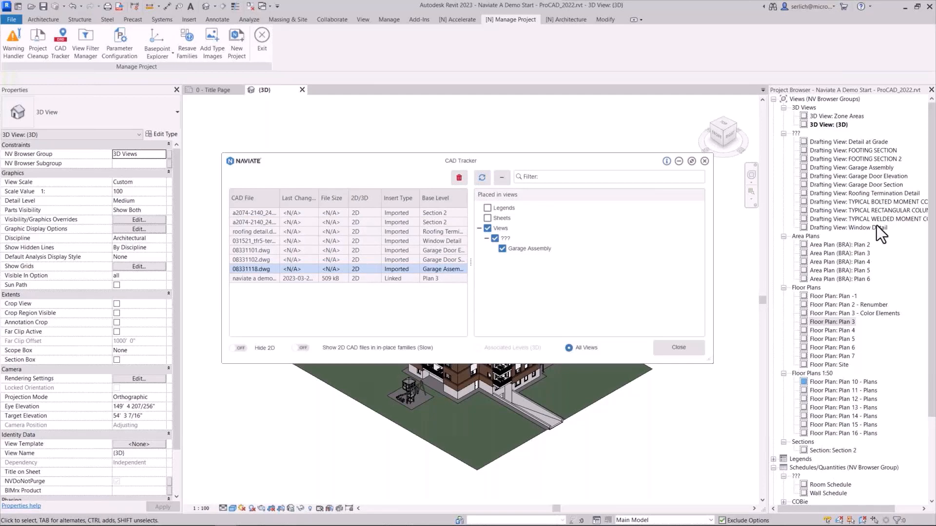
pyautogui.click(832, 168)
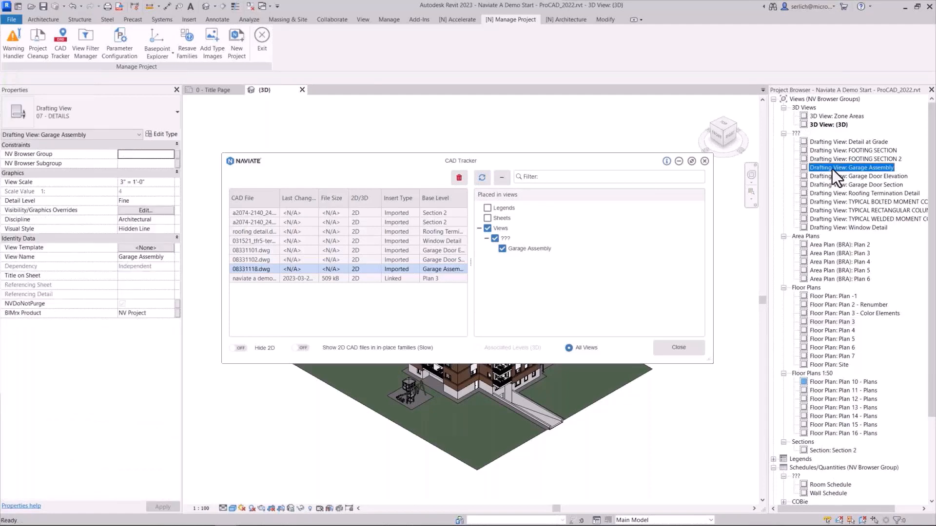
pyautogui.doubleClick(832, 168)
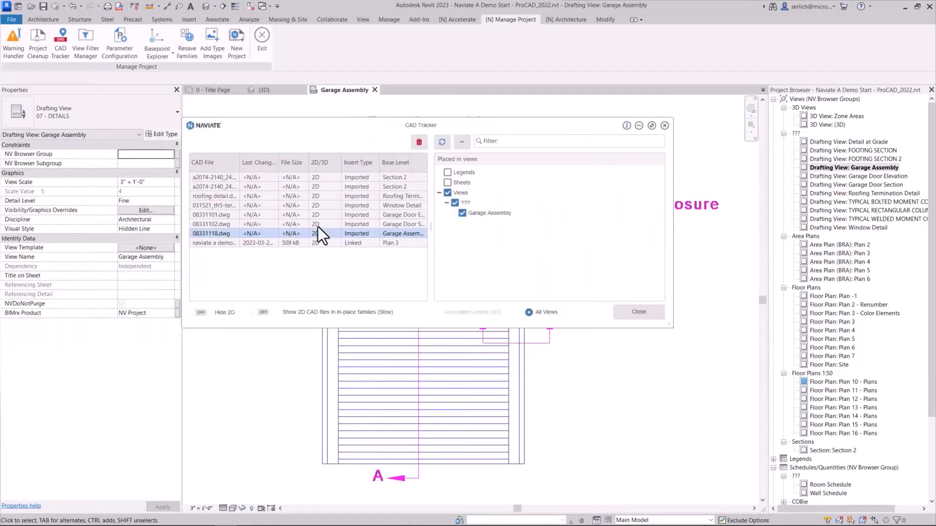
# Step: Delete the linked floor plan DWG placed in Plan 3 using CAD Tracker, and close the tool
pyautogui.press('Down')
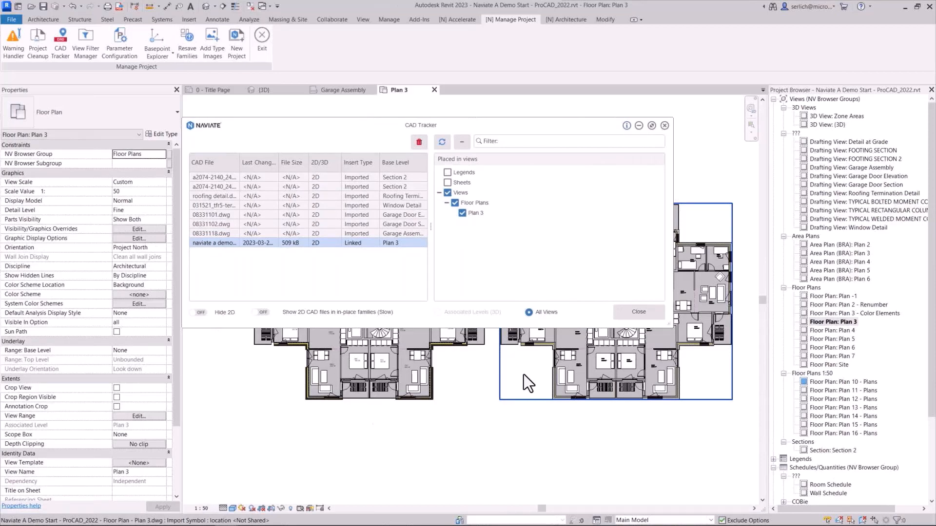
pyautogui.click(546, 390)
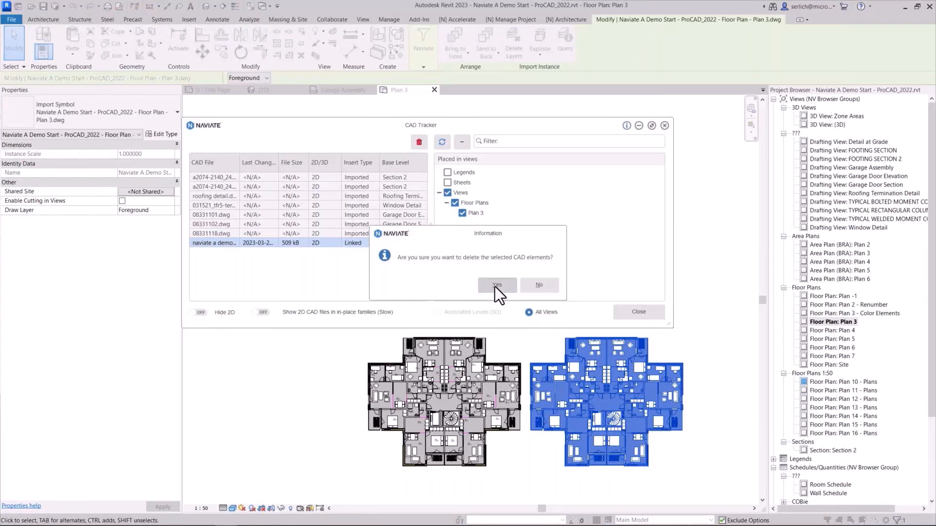
pyautogui.click(495, 286)
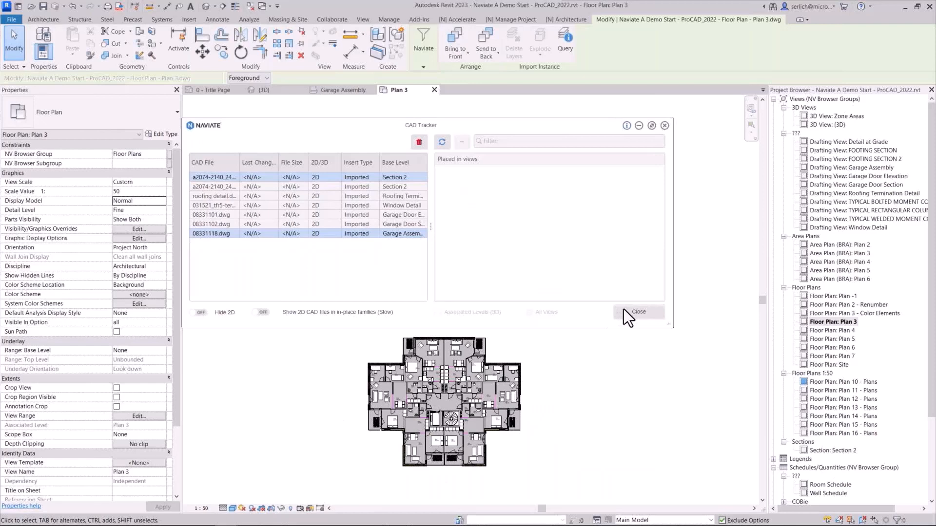
pyautogui.click(624, 311)
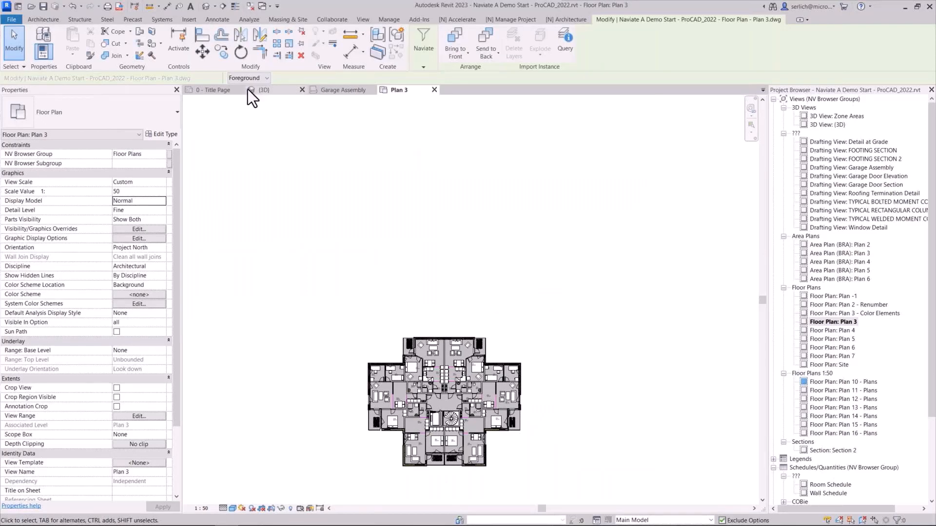
# Step: Start Project Cleanup on the saved project from the 3D view and enable Delete Model Views for views not on sheets
pyautogui.click(249, 89)
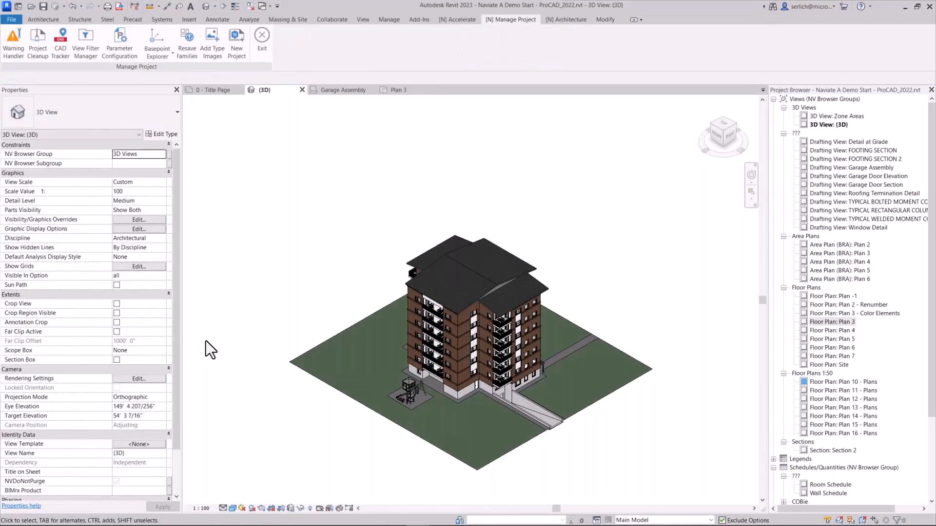
pyautogui.click(37, 44)
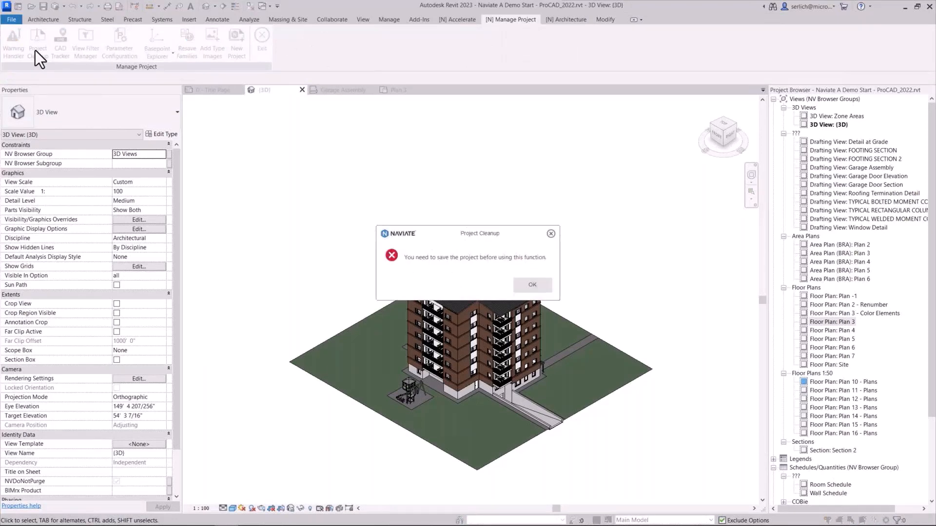
pyautogui.press('Return')
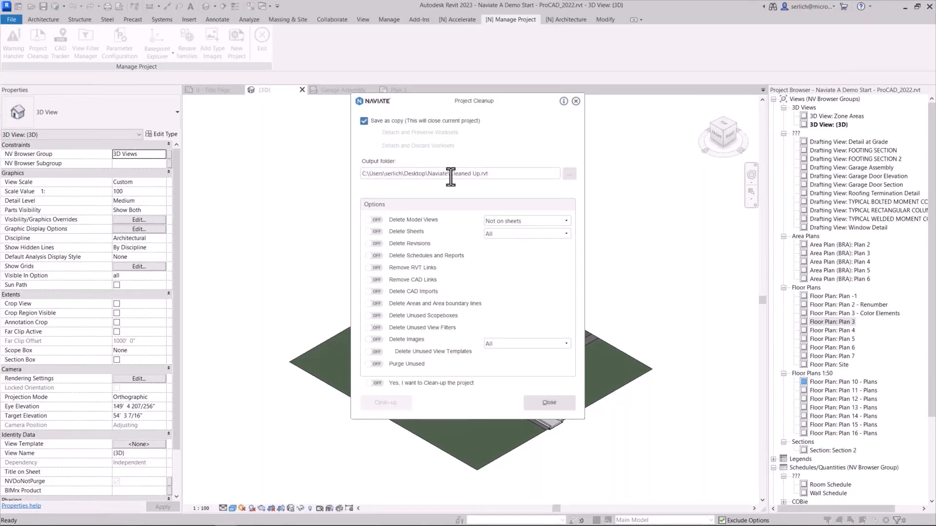
pyautogui.click(373, 220)
pyautogui.click(526, 221)
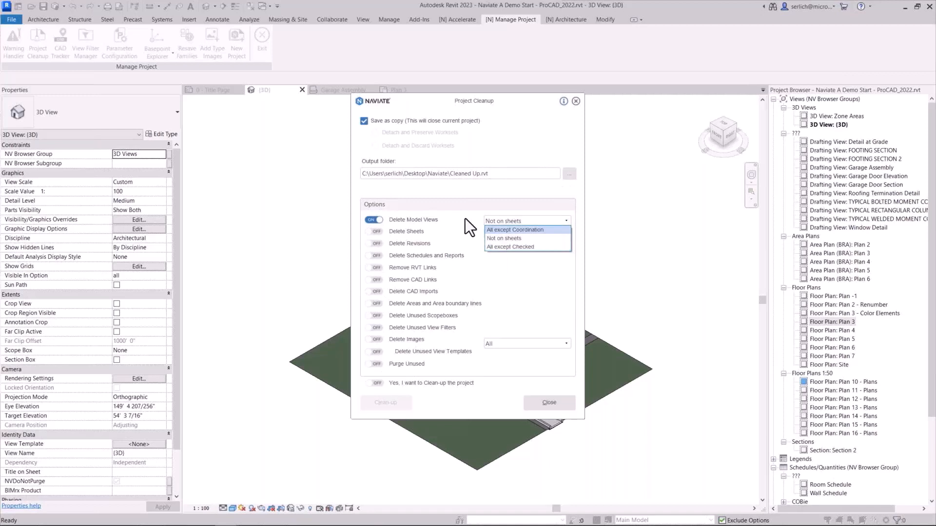
pyautogui.click(402, 232)
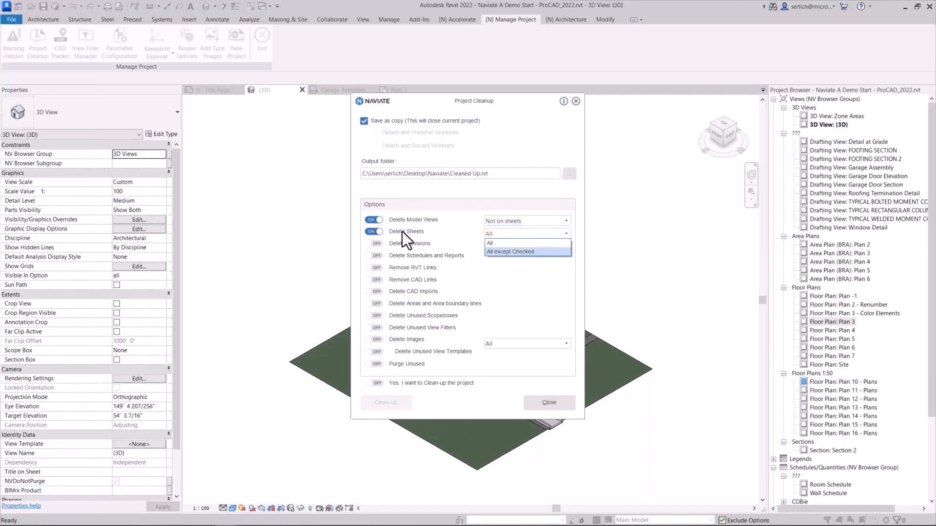
pyautogui.click(377, 233)
pyautogui.click(376, 233)
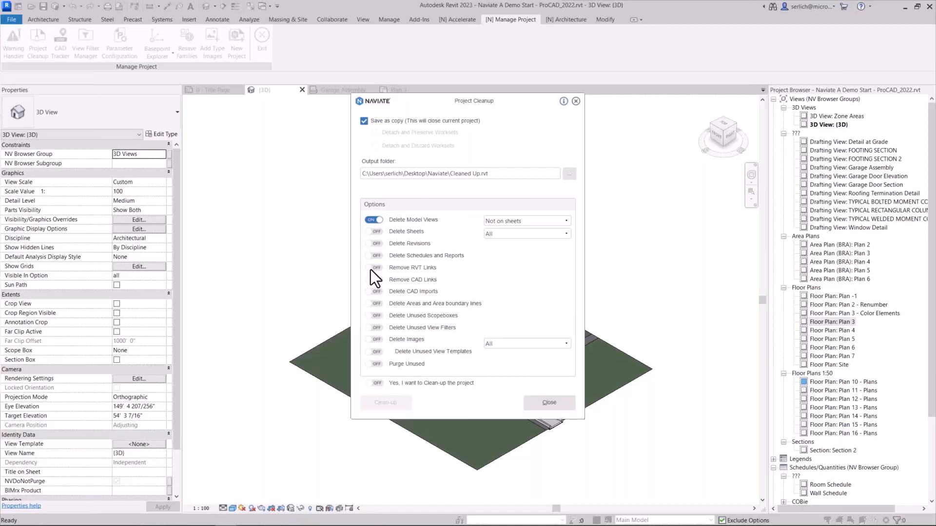
# Step: Enable deleting areas and area boundary lines, unused scope boxes, unused view filters, images and unused view templates, plus Purge Unused
pyautogui.click(374, 303)
pyautogui.click(374, 316)
pyautogui.click(374, 328)
pyautogui.click(374, 340)
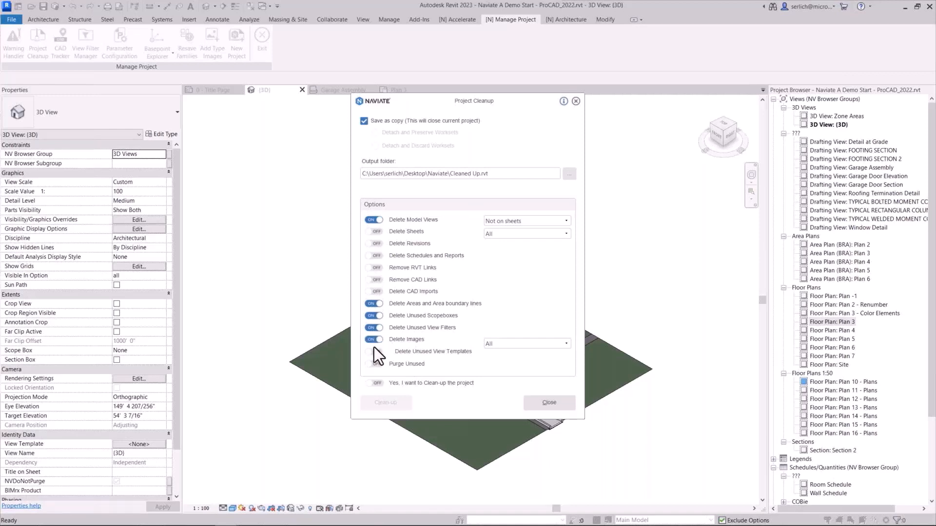
pyautogui.click(374, 352)
pyautogui.click(374, 364)
# Step: Confirm and run the Project Cleanup, saving the cleaned copy as Cleaned Up.rvt, and dismiss the completion message
pyautogui.click(388, 385)
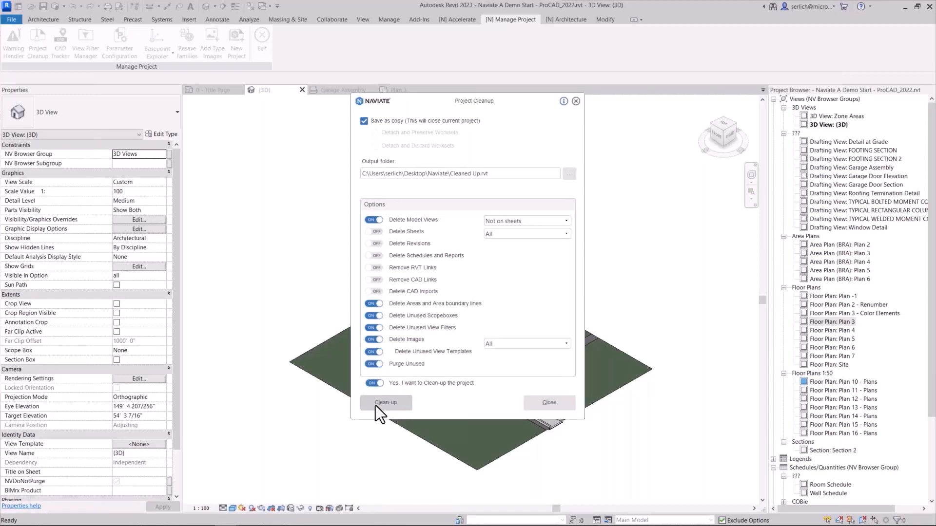
pyautogui.click(375, 403)
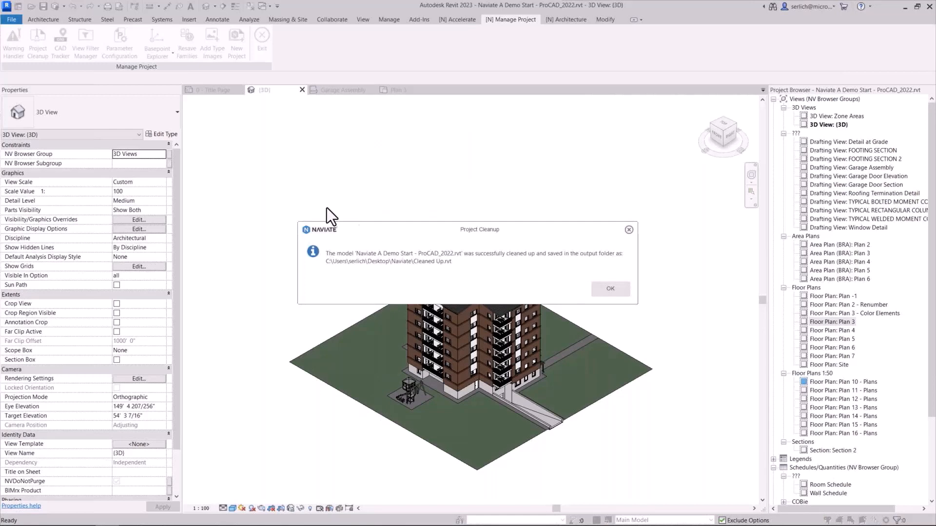
pyautogui.press('Return')
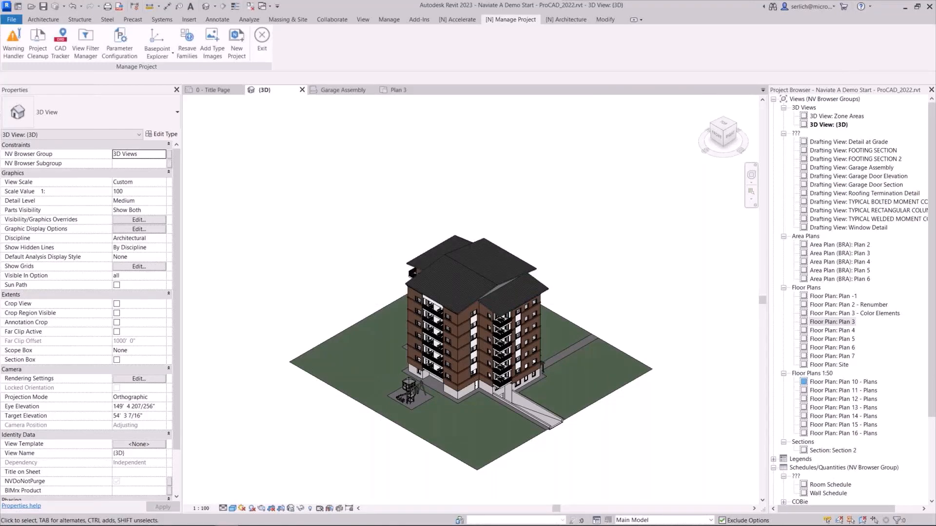
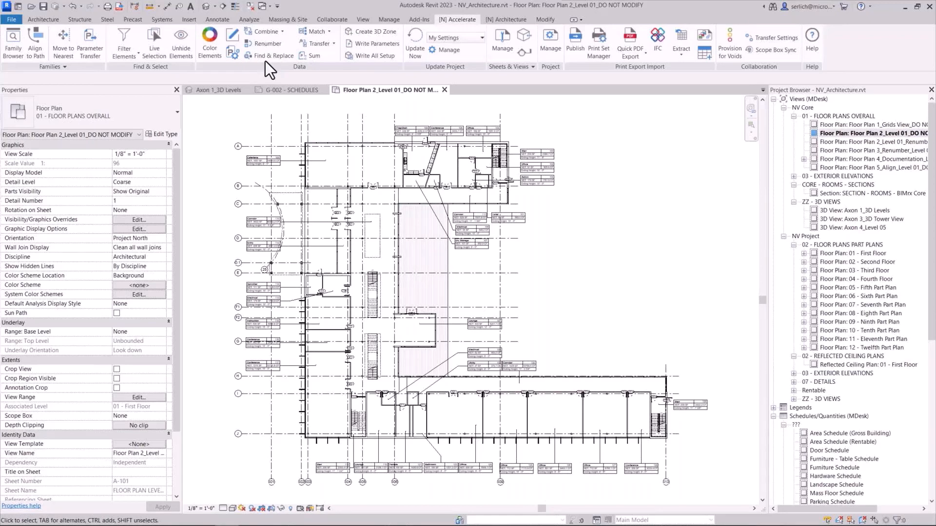
# Step: Select all rooms in the Level 01 floor plan of NV_Architecture.rvt with Live Selection
pyautogui.click(177, 58)
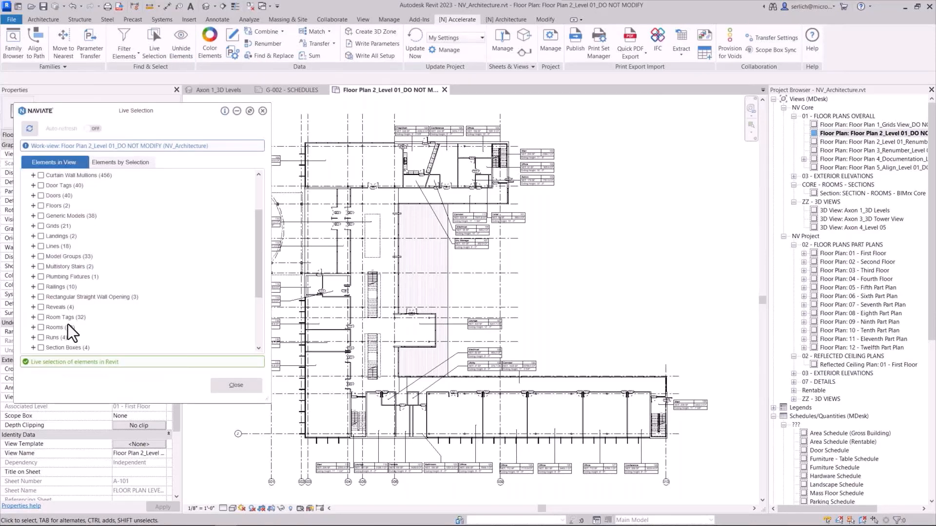
pyautogui.click(68, 325)
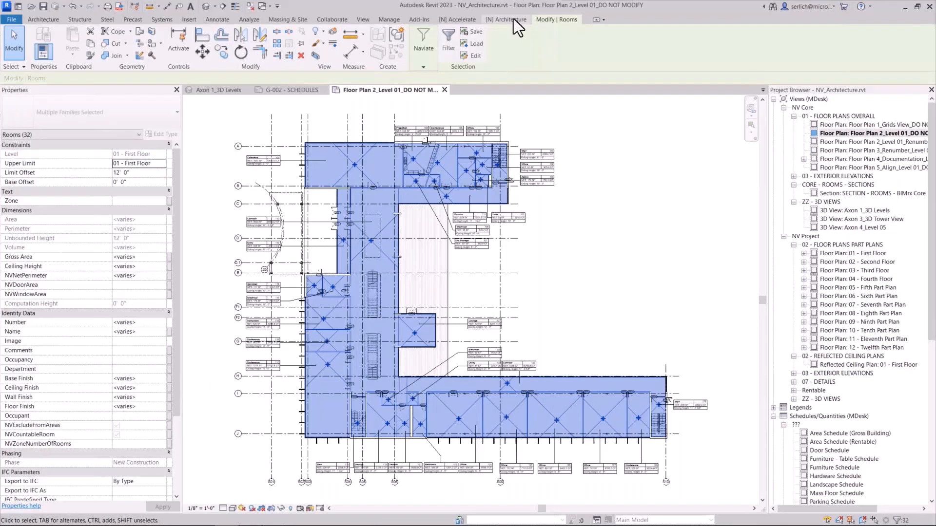
# Step: Start Find & Replace on the selected rooms and set it to find Office in the Name parameter
pyautogui.click(457, 20)
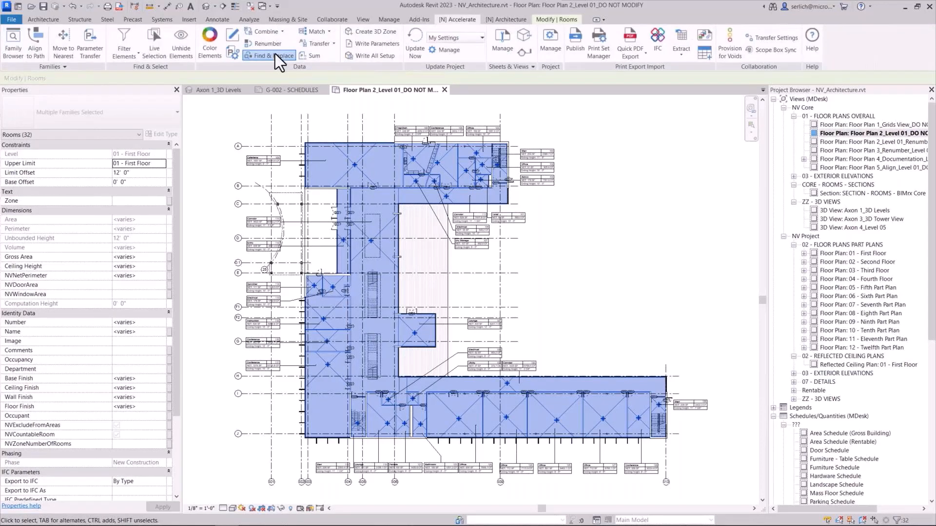
pyautogui.click(275, 55)
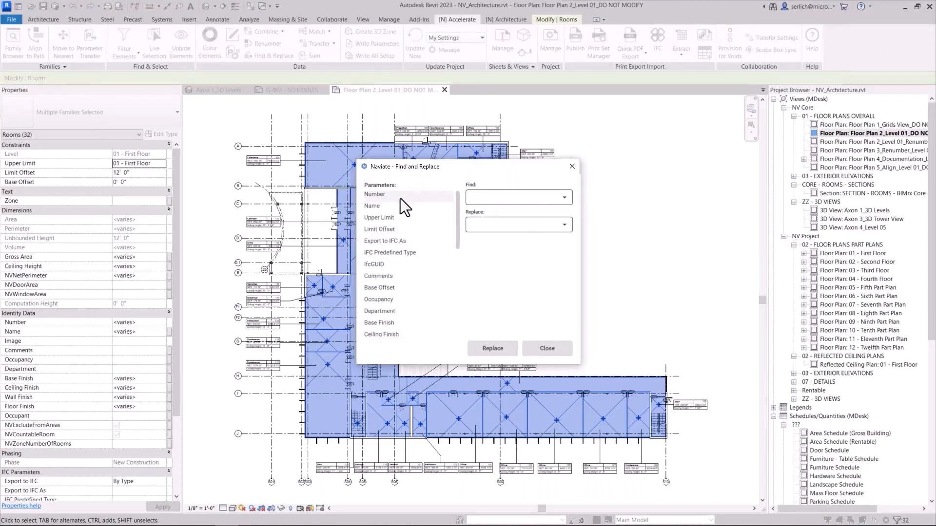
pyautogui.click(390, 206)
pyautogui.click(564, 198)
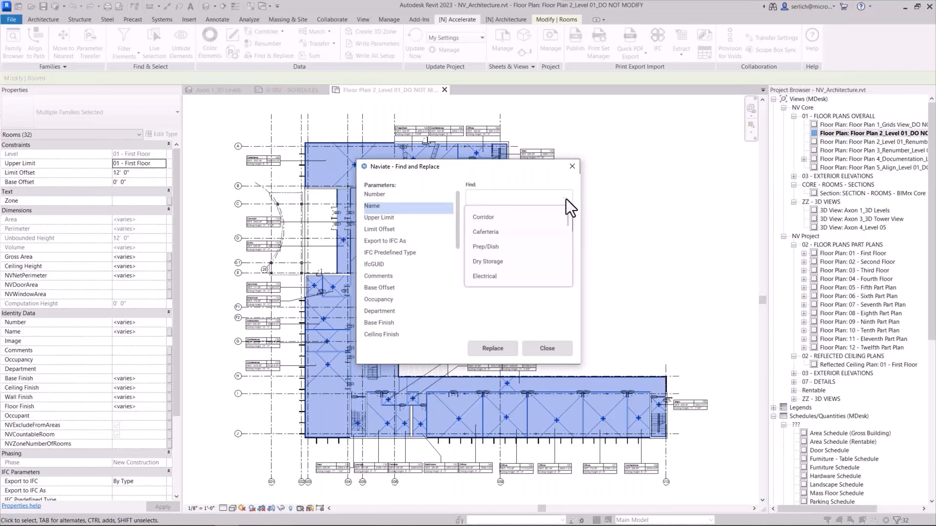
pyautogui.scroll(-2, 537, 232)
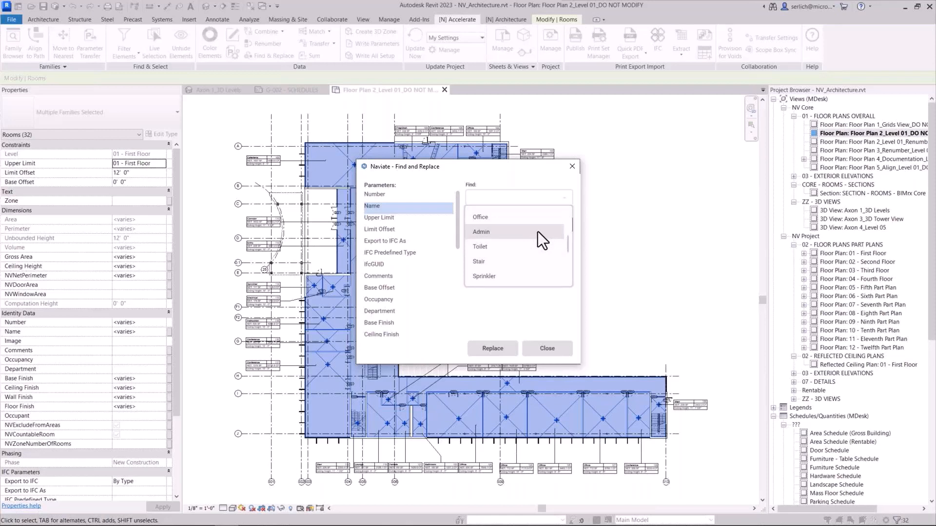
pyautogui.click(524, 218)
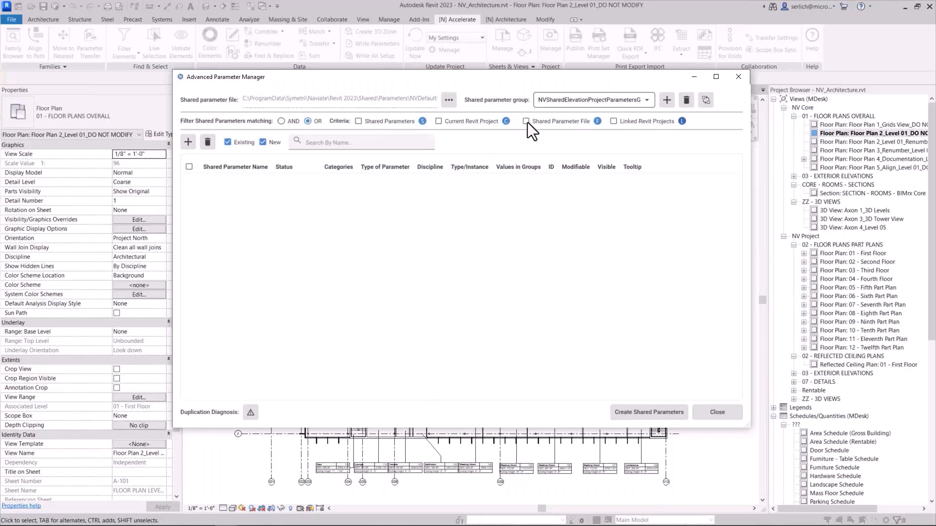
# Step: Include Shared Parameter File parameters in Advanced Parameter Manager and confirm Structural Columns as a category for NVCoordinatesX, NVCoordinatesY and NVCoordinatesZ
pyautogui.click(526, 121)
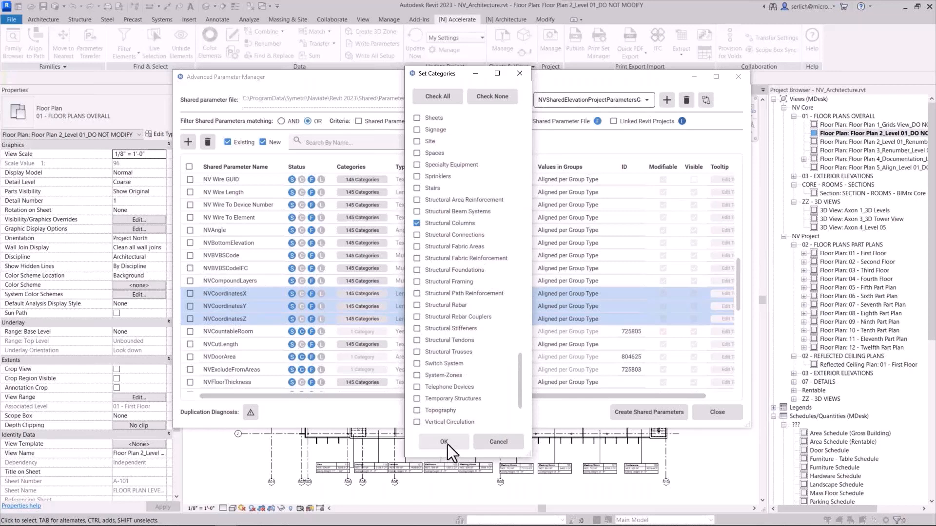
pyautogui.click(448, 445)
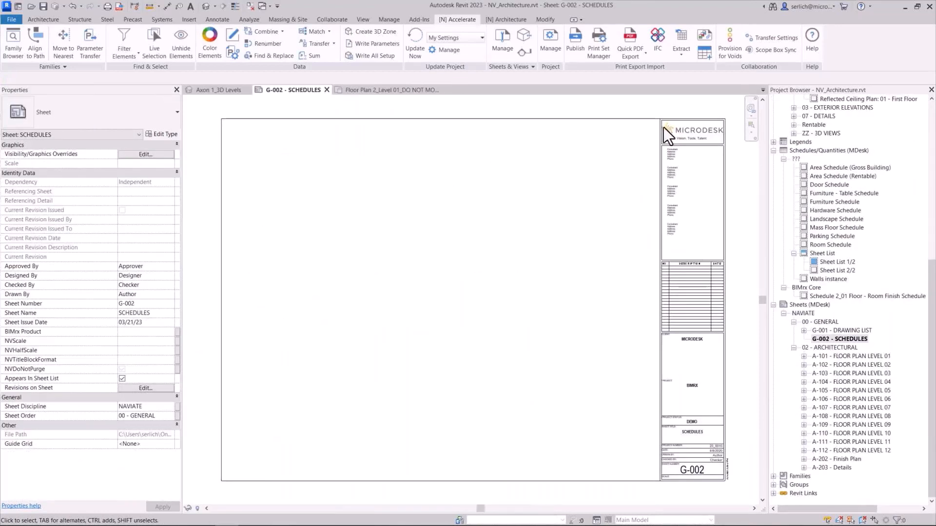
# Step: Create a new Imprint on sheet G-002 from Material Schedule.xlsx in the Desktop's Naviate folder
pyautogui.click(708, 36)
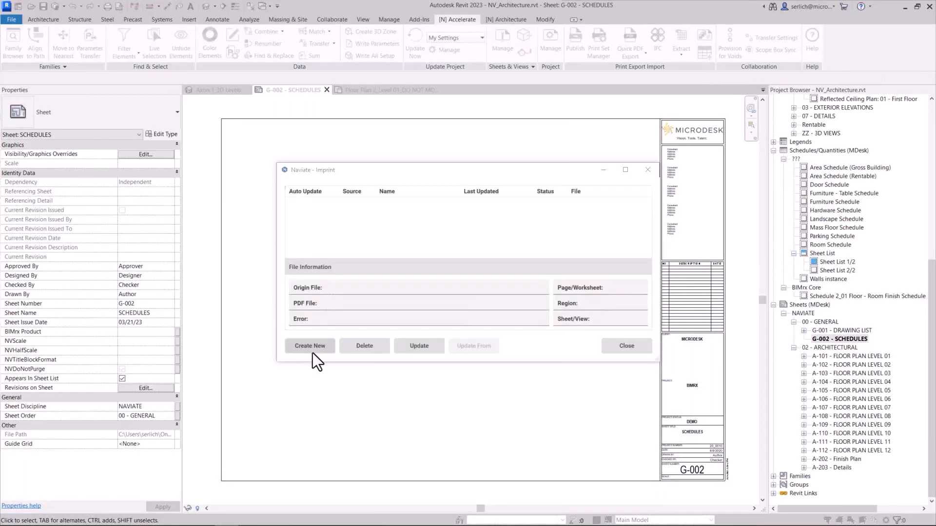
pyautogui.click(312, 352)
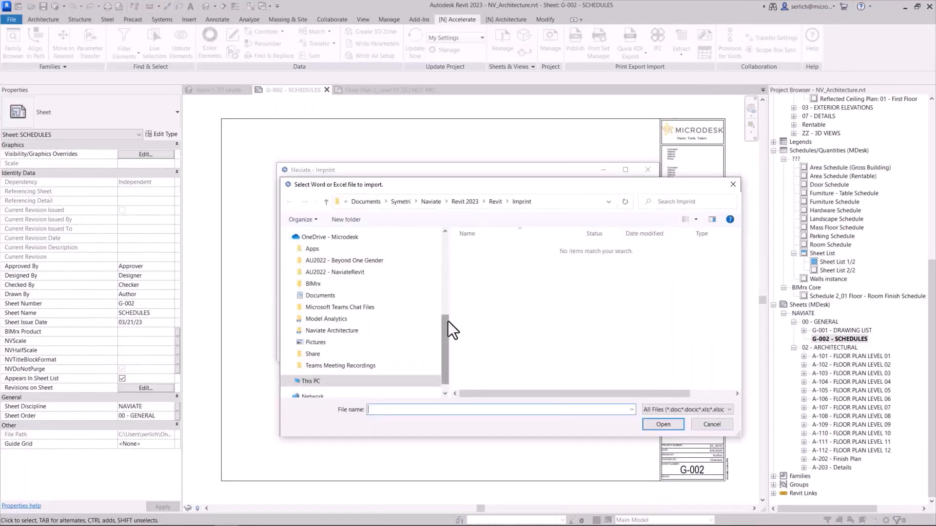
pyautogui.moveTo(448, 320); pyautogui.dragTo(449, 335)
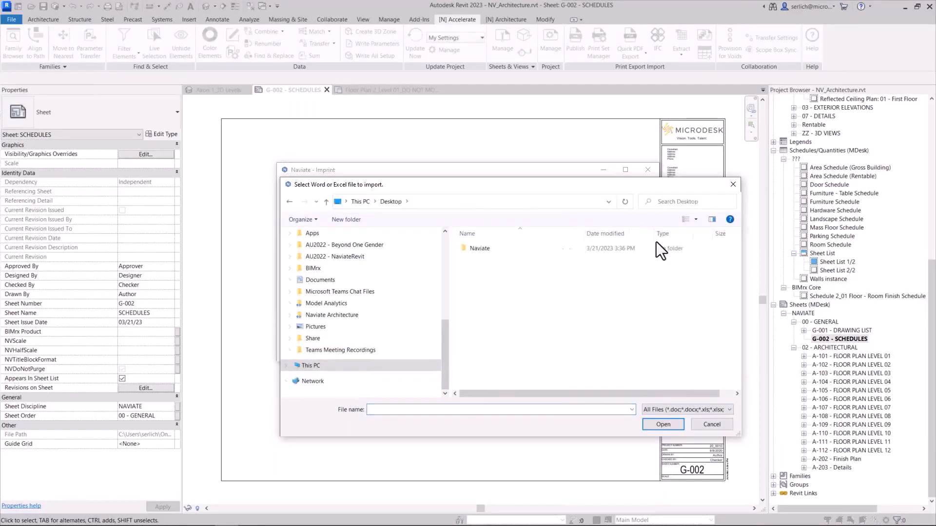
pyautogui.doubleClick(572, 252)
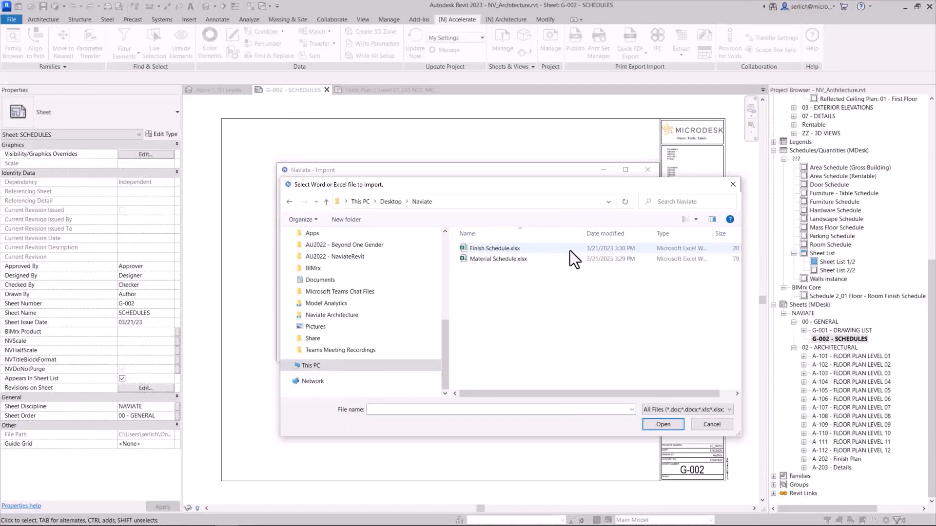
pyautogui.doubleClick(569, 249)
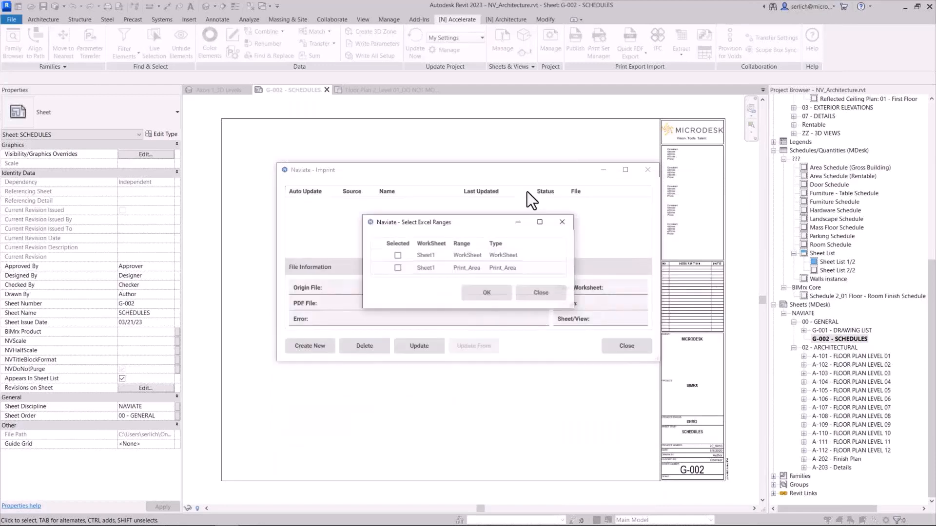
# Step: Import the Print_Area range of Sheet1 onto the schedules sheet and close the Imprint tool
pyautogui.click(467, 268)
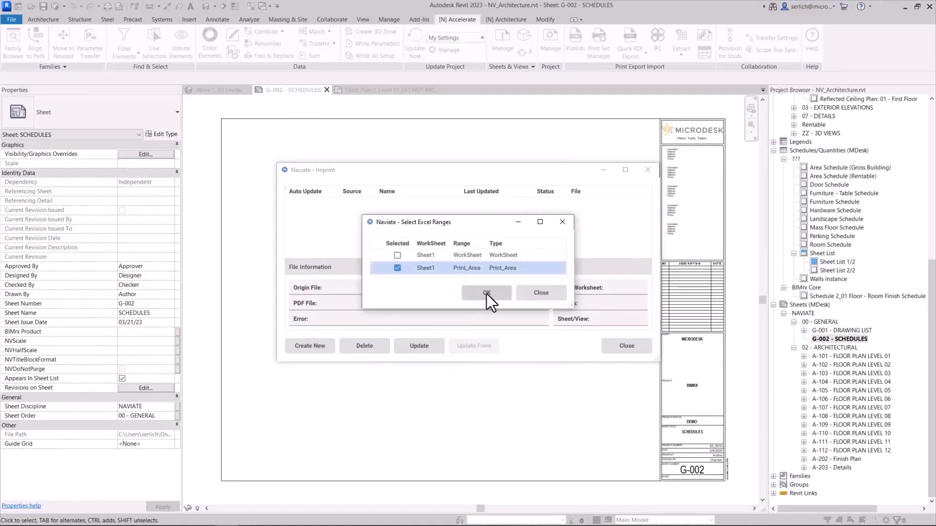
pyautogui.click(487, 292)
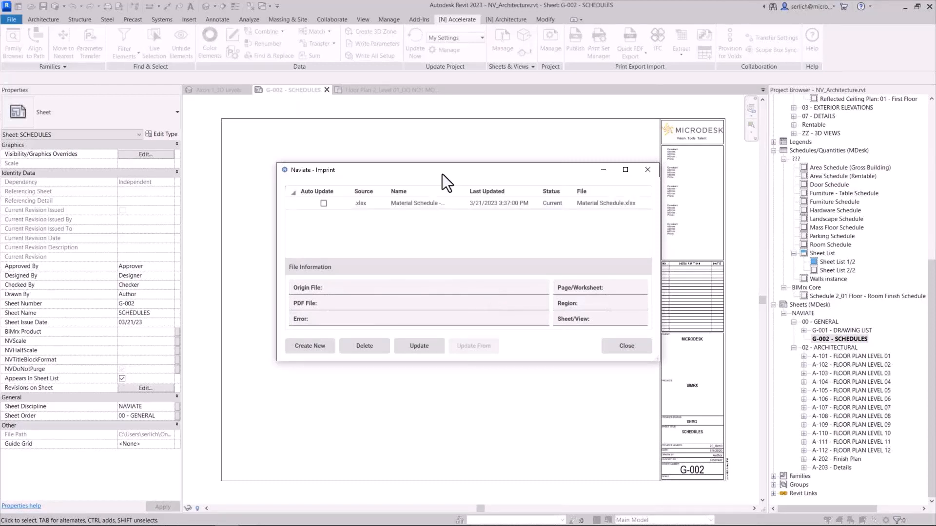
pyautogui.moveTo(442, 174); pyautogui.dragTo(439, 203)
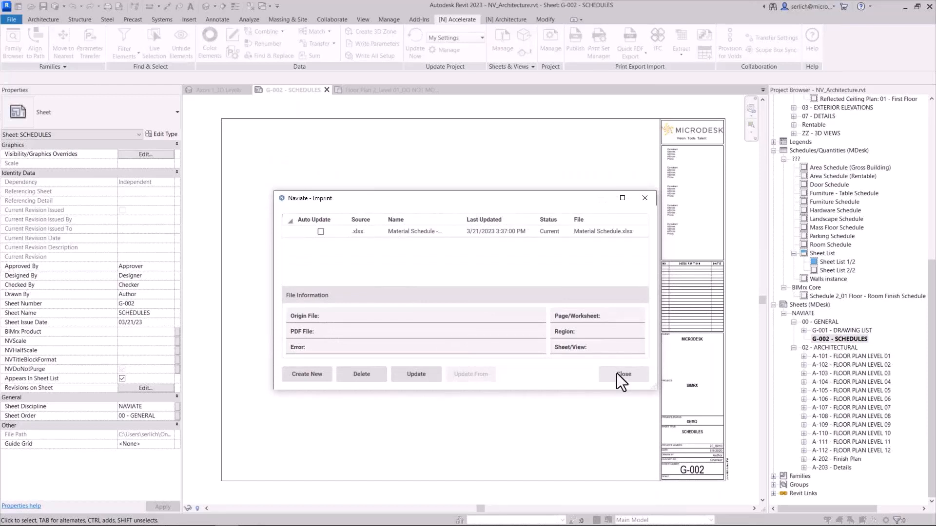
pyautogui.click(617, 373)
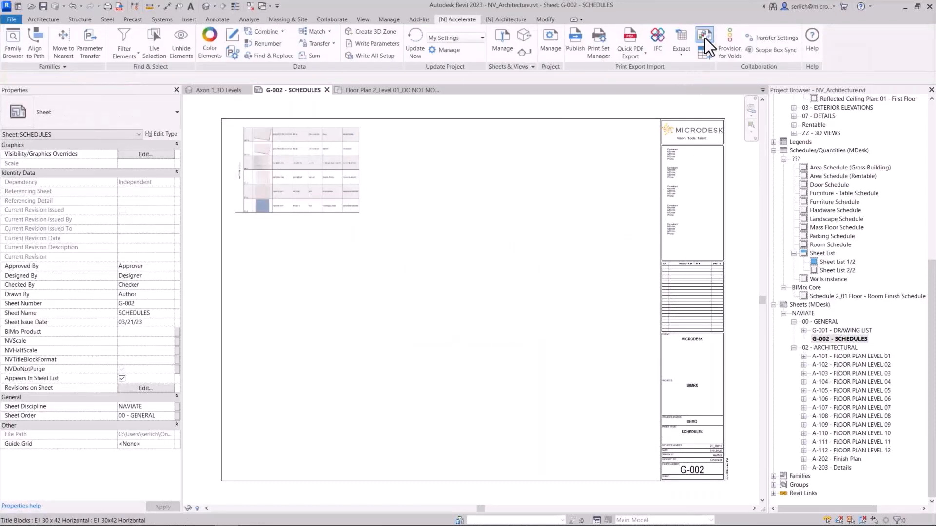
# Step: Reopen Imprint and enable Auto Update for the Material Schedule.xlsx entry
pyautogui.click(704, 39)
pyautogui.click(324, 202)
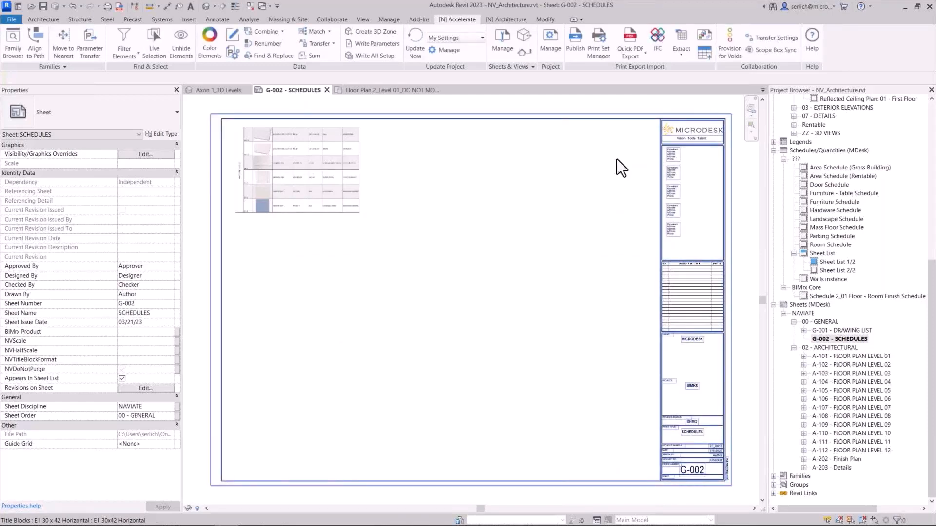
# Step: Create a table as a Revit Drafting view from Sheet1 of Finish Schedule.xlsx
pyautogui.click(703, 52)
pyautogui.click(268, 209)
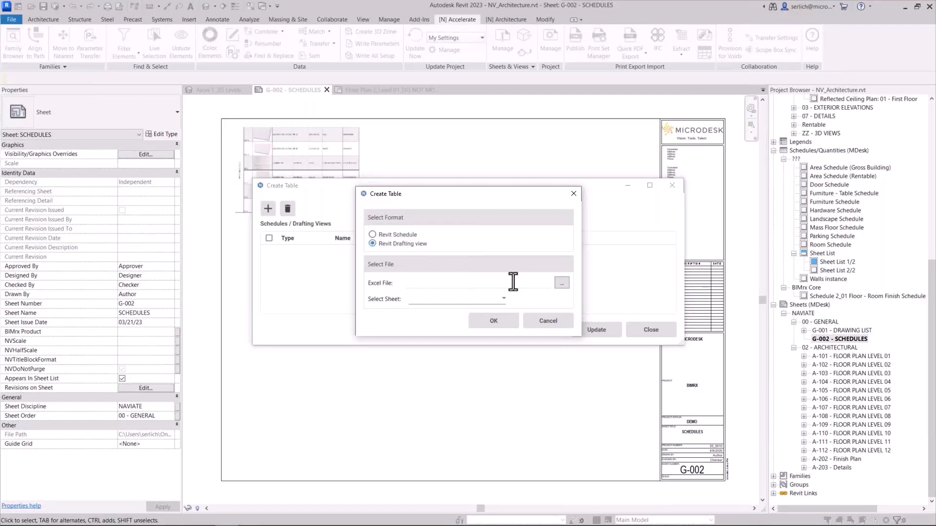
pyautogui.click(562, 283)
pyautogui.doubleClick(560, 286)
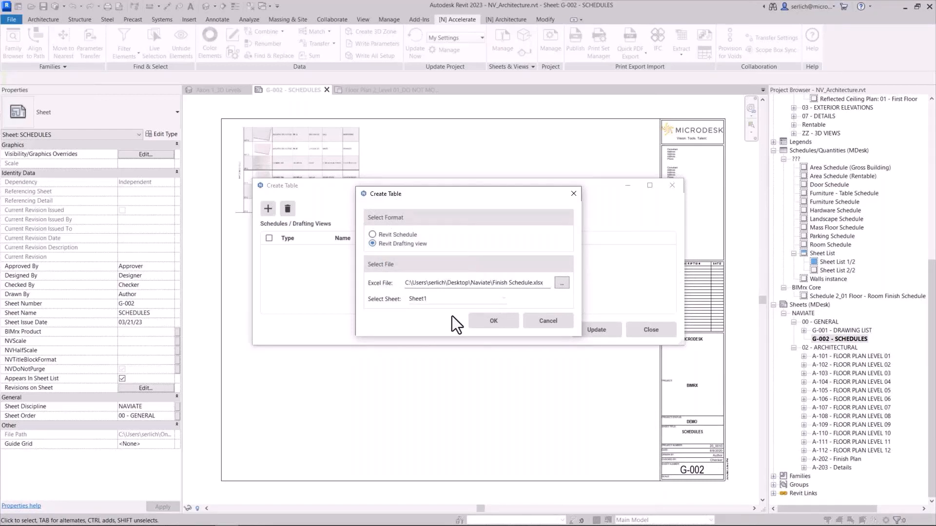
pyautogui.click(490, 321)
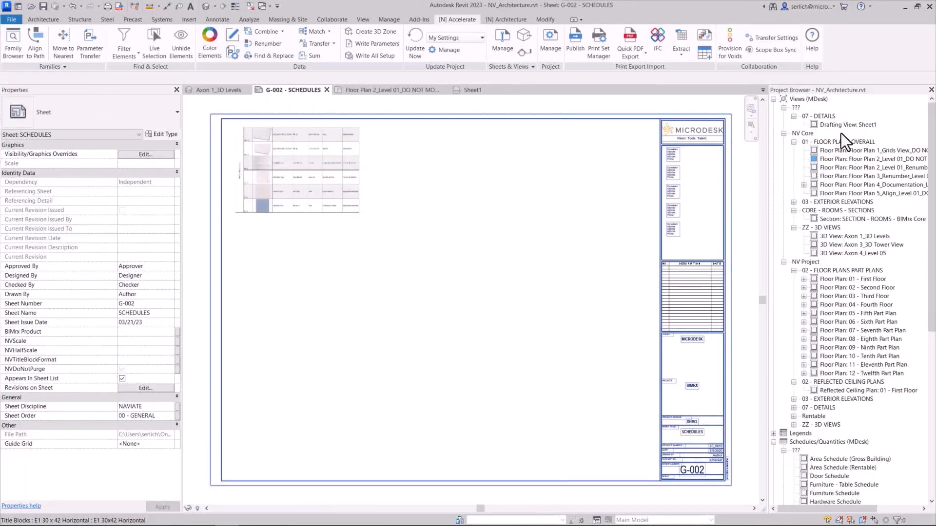
# Step: Place the Sheet1 drafting view on sheet G-002 beside the material schedule and clear the selection
pyautogui.moveTo(846, 125); pyautogui.dragTo(416, 179)
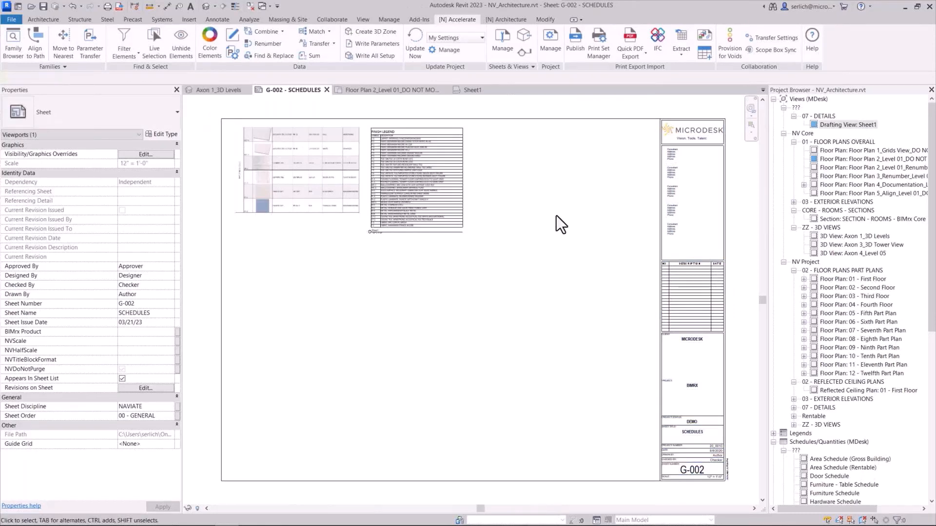
pyautogui.click(556, 215)
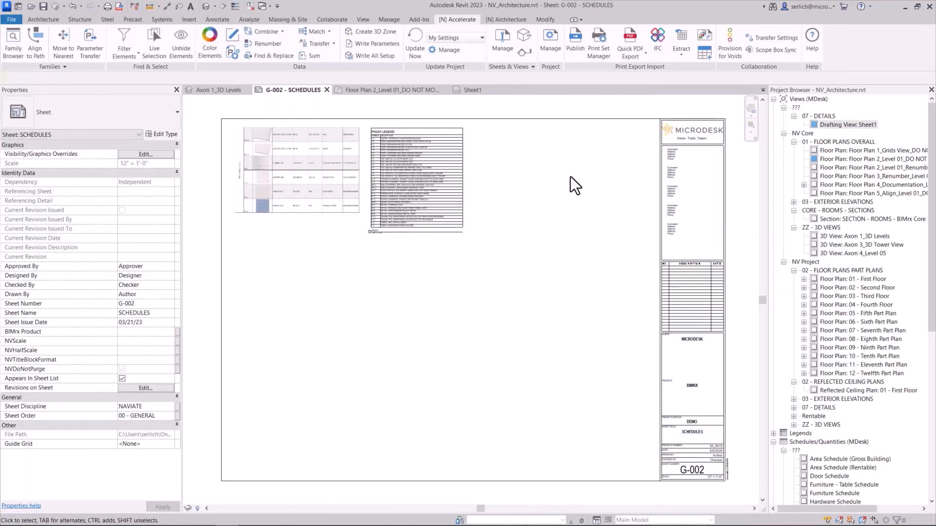